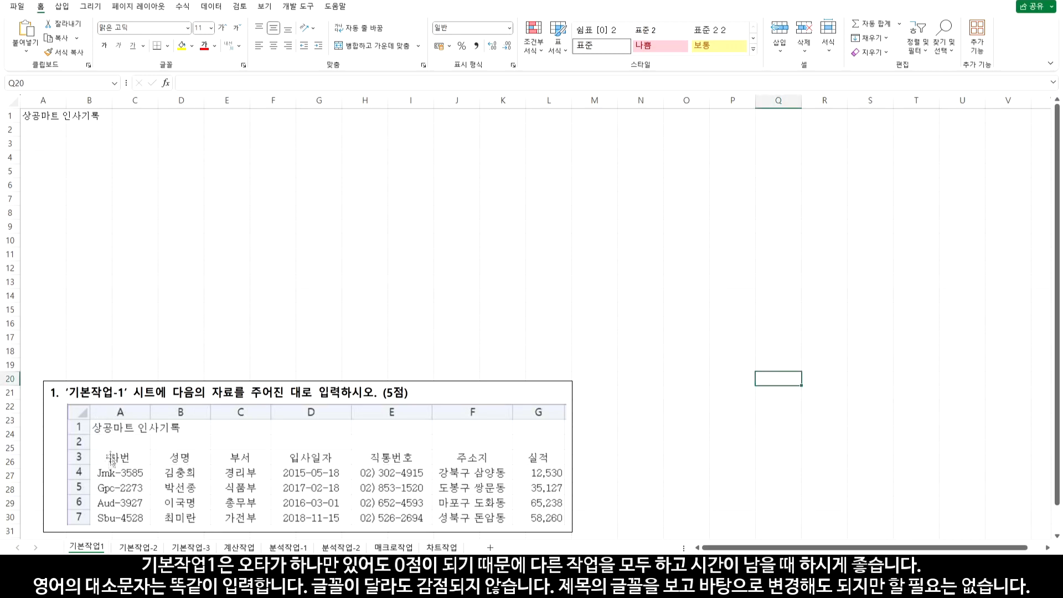
# Enter the 사번 header in A3 and the code Jmk-3585 in A4, capitalising its J
pyautogui.click(44, 159)
pyautogui.click(46, 147)
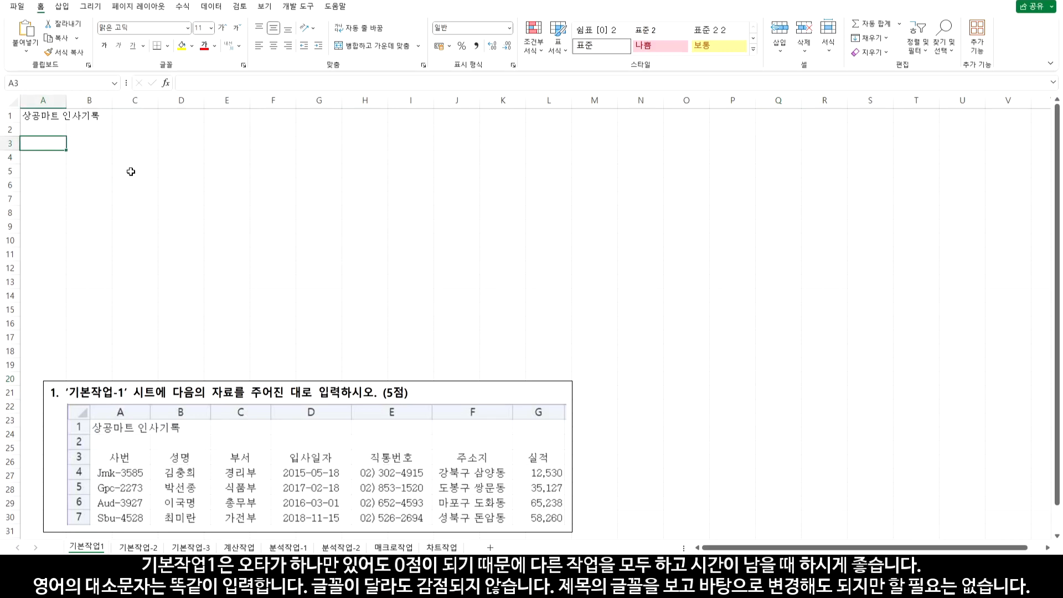
pyautogui.write('사번')
pyautogui.press('Return')
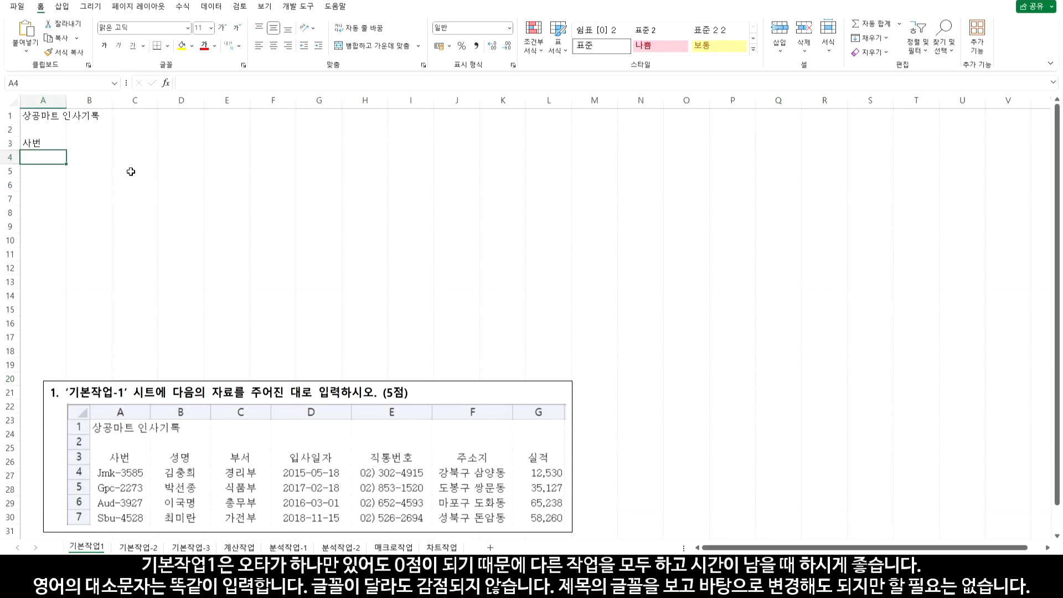
pyautogui.write('jm')
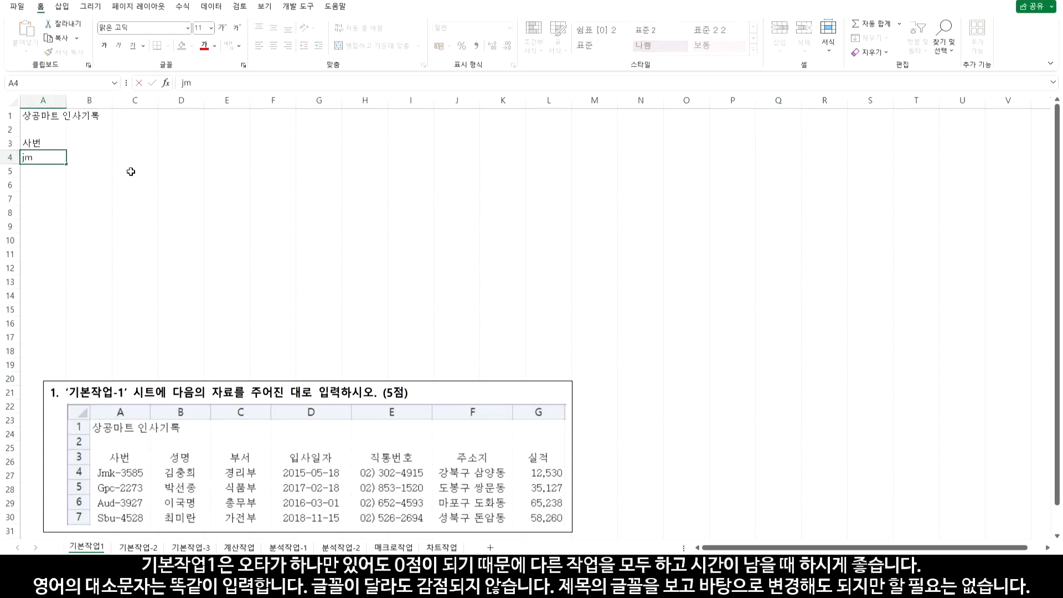
pyautogui.write('k-3585')
pyautogui.press('Return')
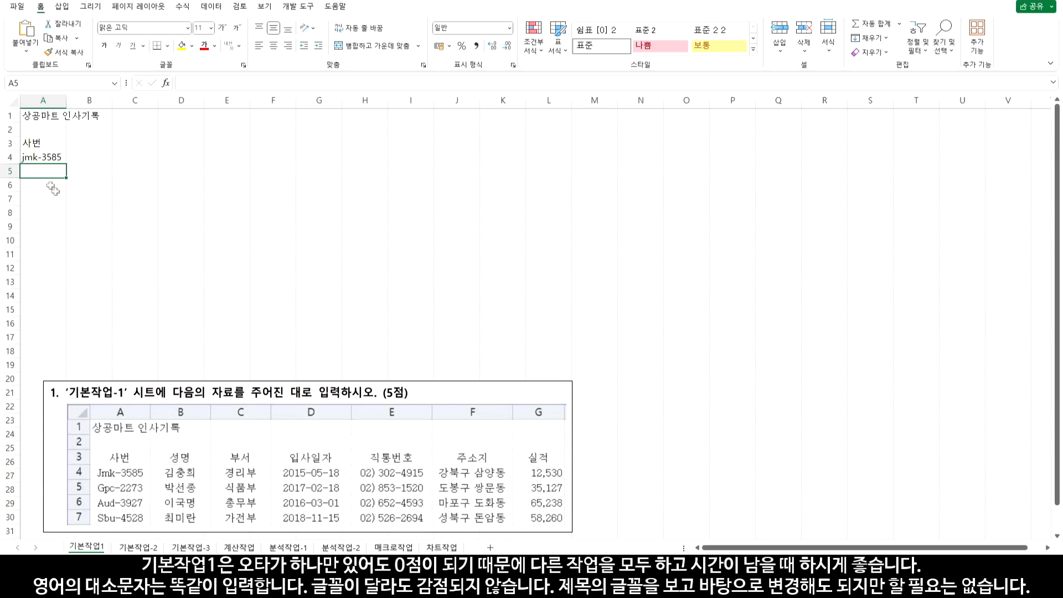
pyautogui.doubleClick(24, 158)
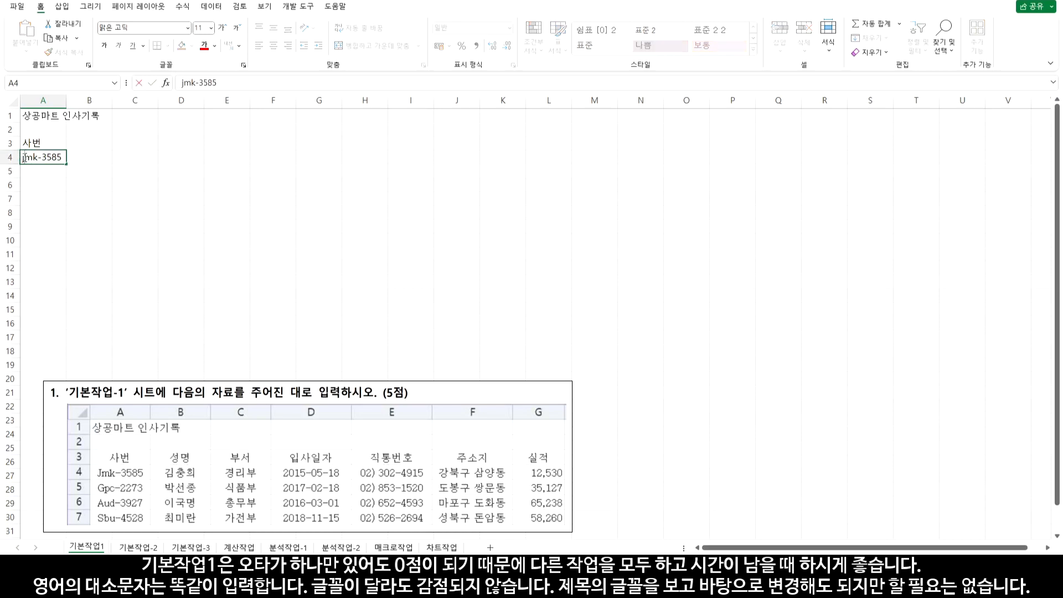
pyautogui.press('Delete')
pyautogui.write('J')
pyautogui.press('Return')
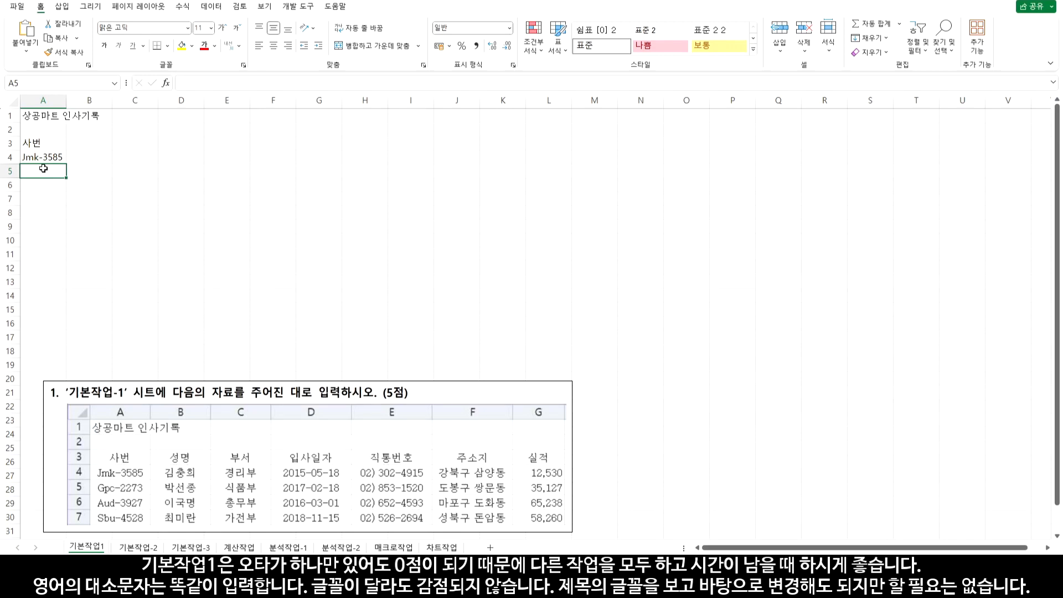
# Enter the codes Gpc-2273, Aud-3927 and Sbu-4528 in A5:A7
pyautogui.write('Gpc-2273')
pyautogui.press('Return')
pyautogui.write('Aud-3927')
pyautogui.press('Return')
pyautogui.write('Sbu-4528')
pyautogui.press('Return')
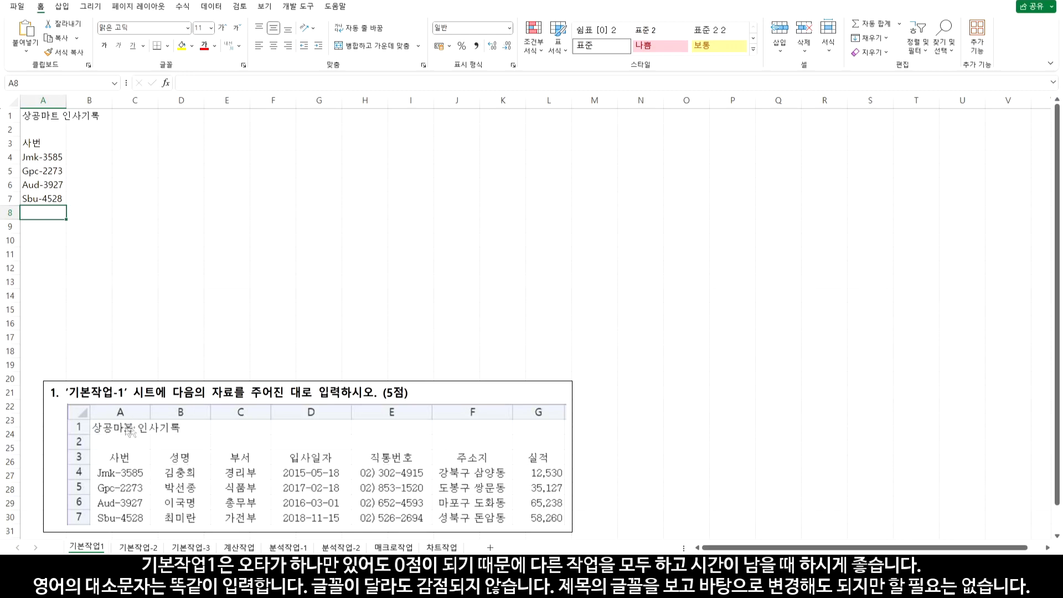
pyautogui.click(44, 117)
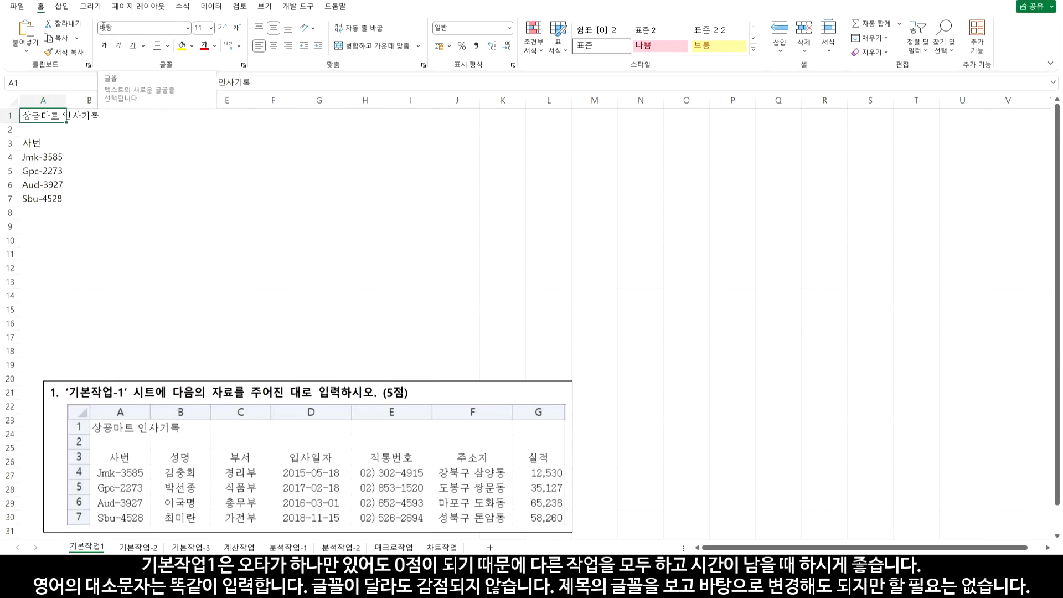
# Apply the 바탕 font to the table range A3:G7 to match the A1 title
pyautogui.moveTo(41, 142); pyautogui.dragTo(340, 205)
pyautogui.click(188, 28)
pyautogui.write('바')
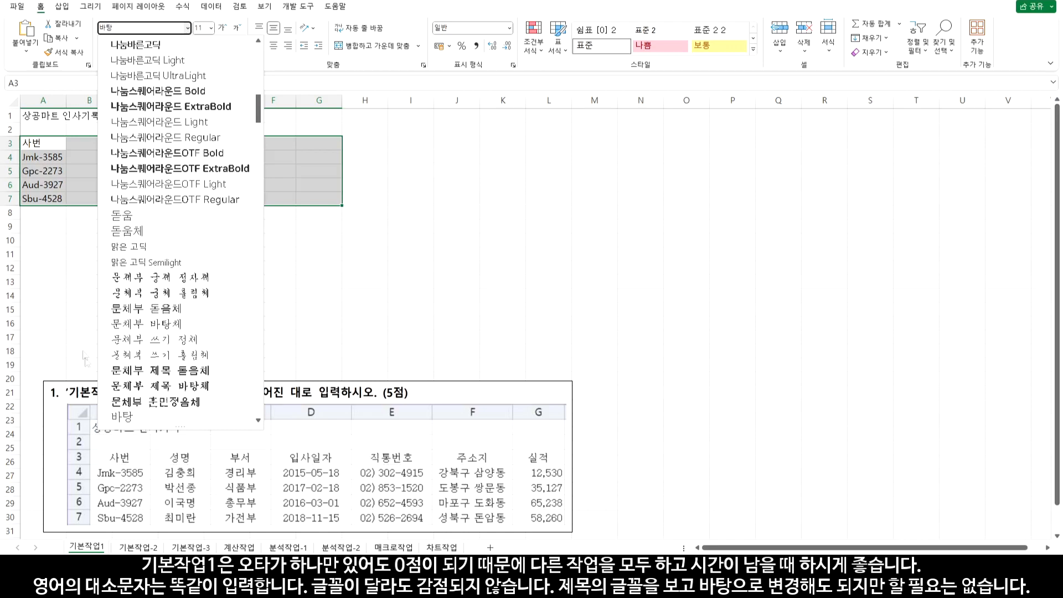
pyautogui.click(117, 416)
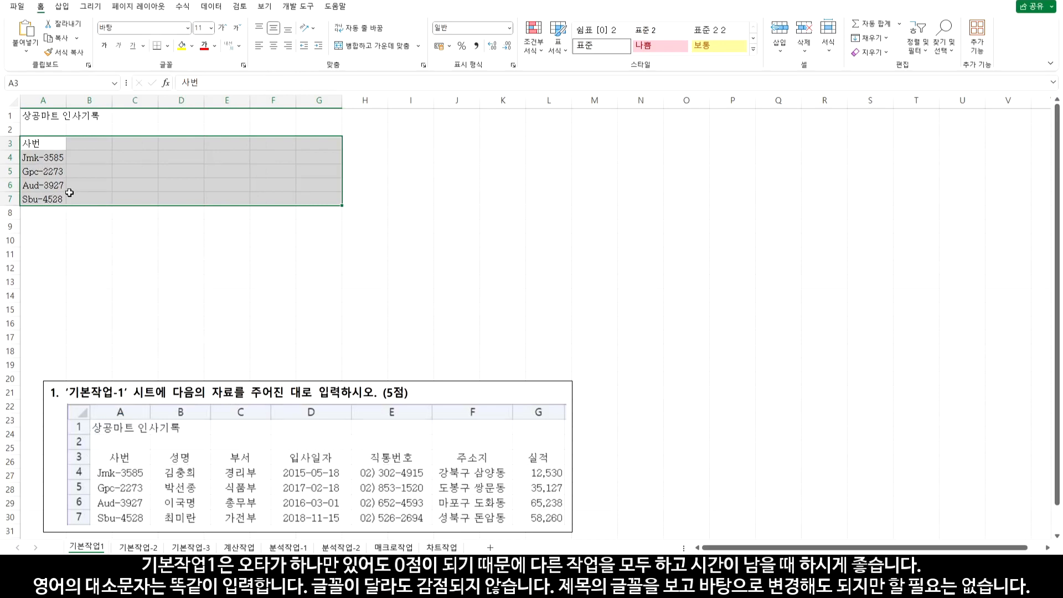
# Enter the 성명 header in B3 and the four employee names below it
pyautogui.click(95, 146)
pyautogui.write('성명')
pyautogui.press('Return')
pyautogui.press('Return')
pyautogui.press('Return')
pyautogui.press('Return')
# Fill column C with the 부서 header and departments 경리부, 식품부, 총무부, 가전부
pyautogui.write('부서')
pyautogui.press('Return')
pyautogui.write('경리부')
pyautogui.press('Return')
pyautogui.write('식품부')
pyautogui.press('Return')
pyautogui.write('총무부')
pyautogui.press('Return')
pyautogui.write('가전부')
pyautogui.press('Tab')
# Add the 입사일자 header in D3 and four hire dates, e.g. 17-02-18 and 18-11-15
pyautogui.press('Up')
pyautogui.press('Up')
pyautogui.press('Up')
pyautogui.press('Up')
pyautogui.write('이입사일자')
pyautogui.press('Return')
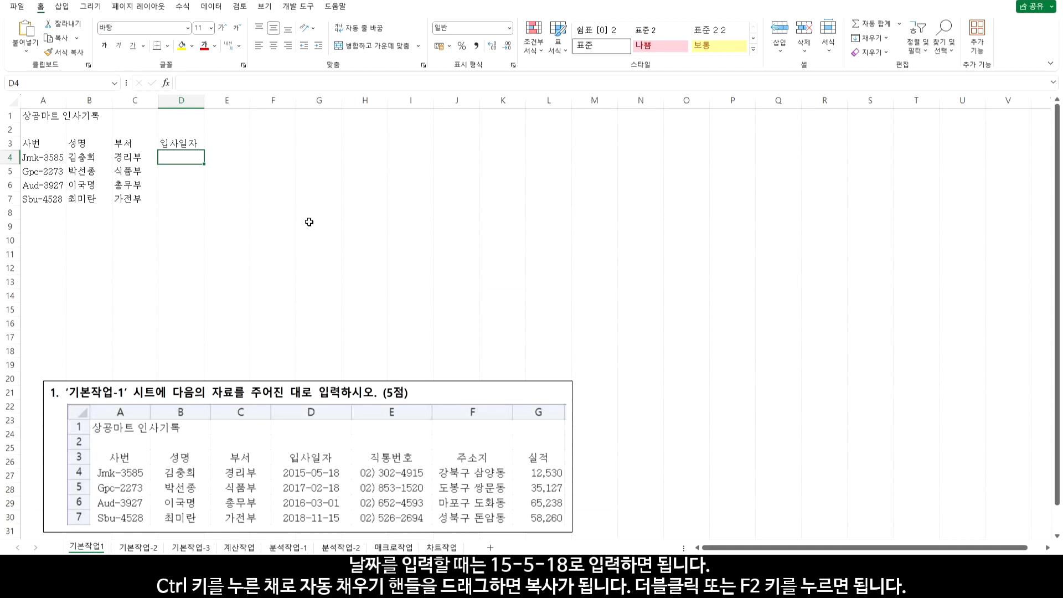
pyautogui.write('15-5-18')
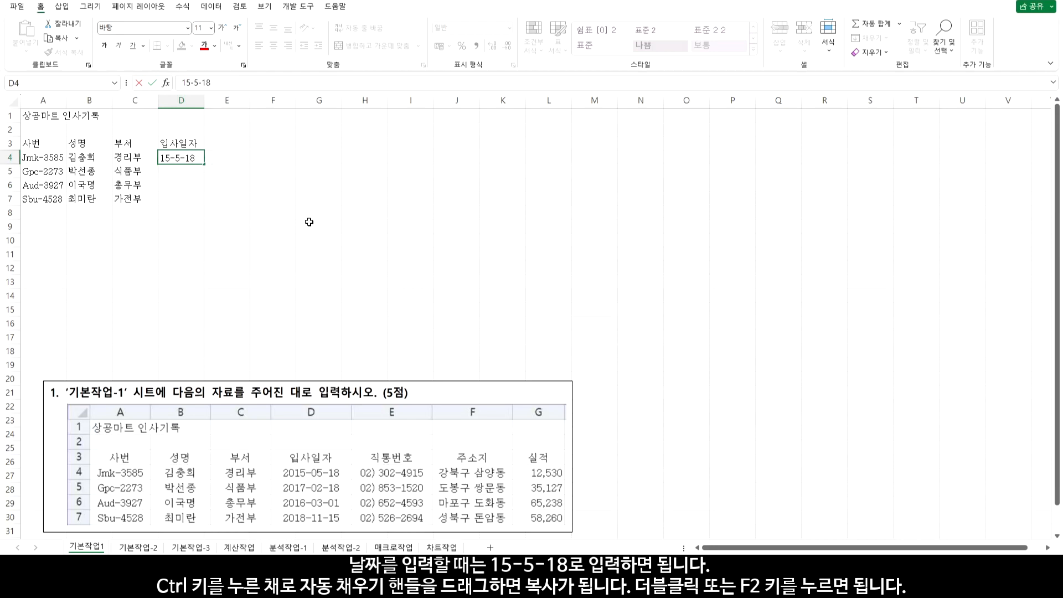
pyautogui.press('Return')
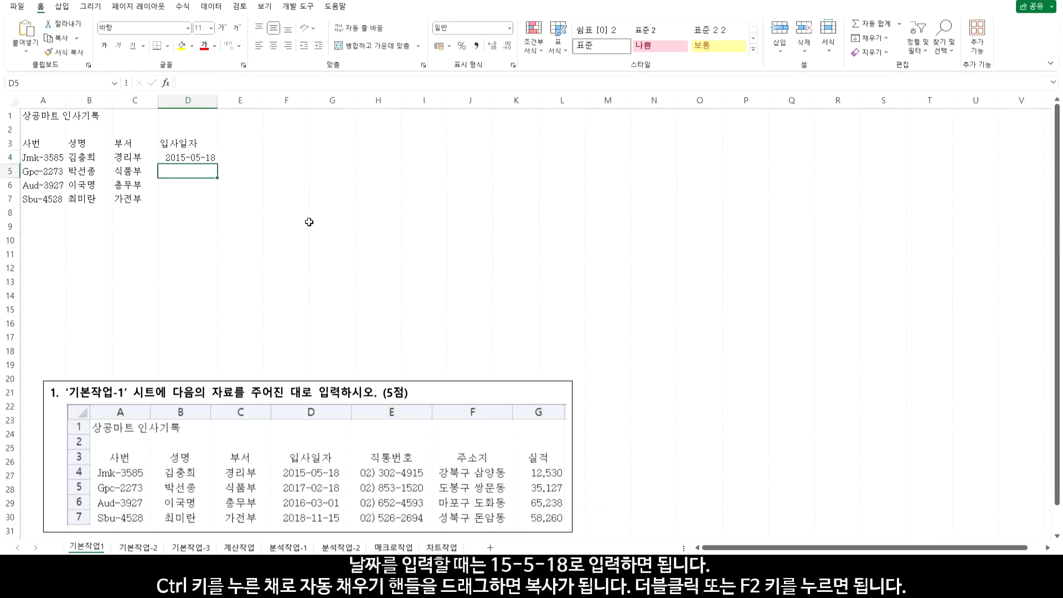
pyautogui.write('17-02-18')
pyautogui.press('Return')
pyautogui.write('16-3-1')
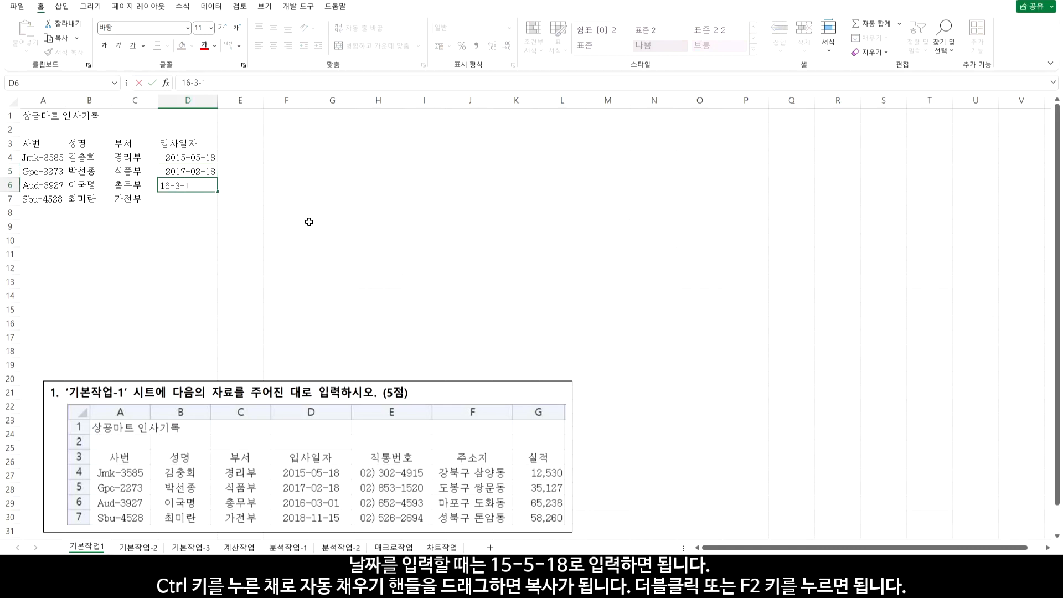
pyautogui.press('Return')
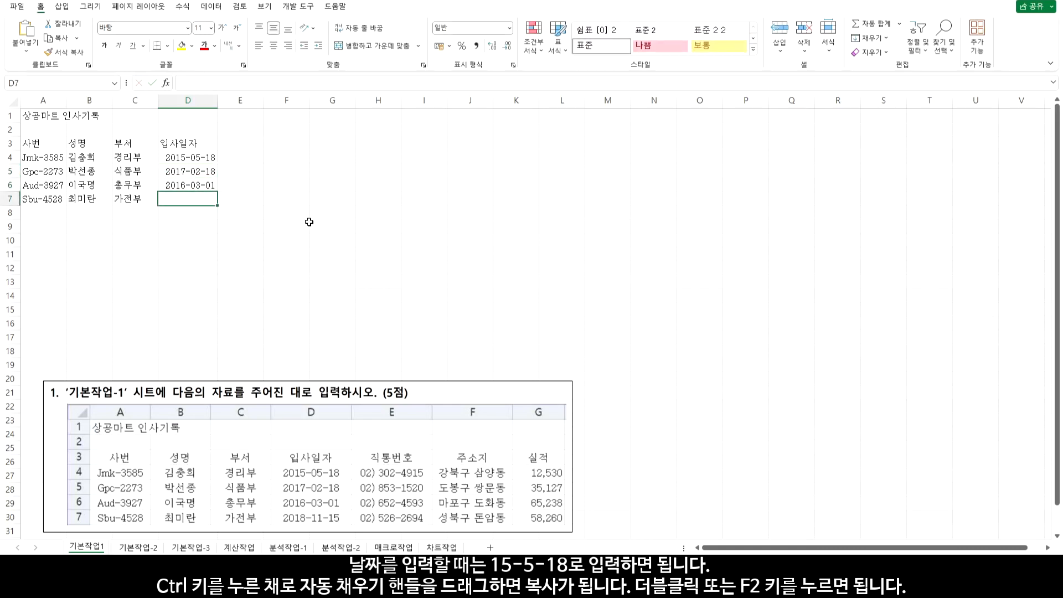
pyautogui.write('18-11-')
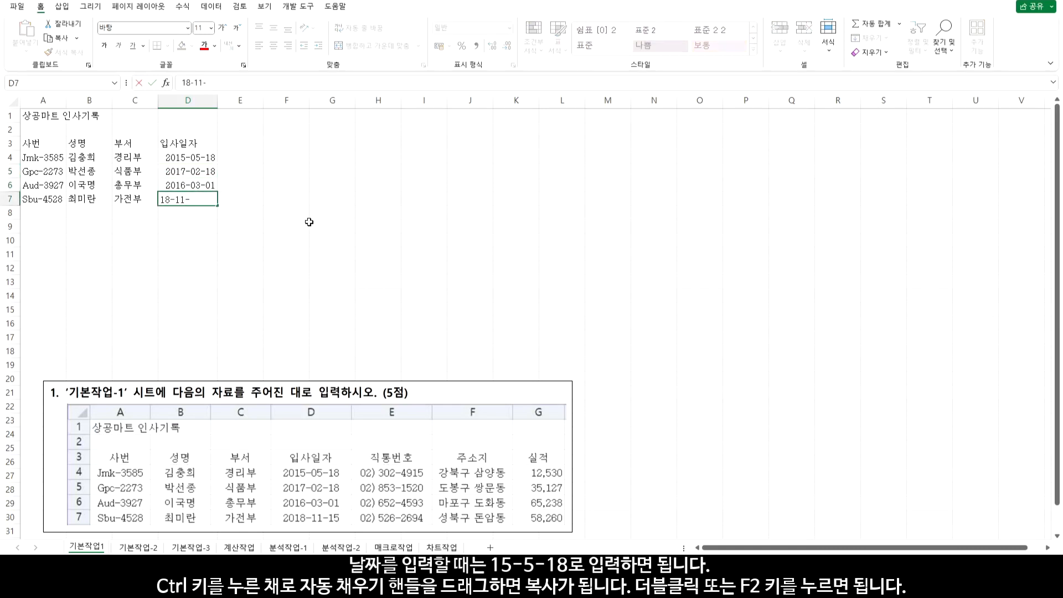
pyautogui.write('15')
pyautogui.press('Return')
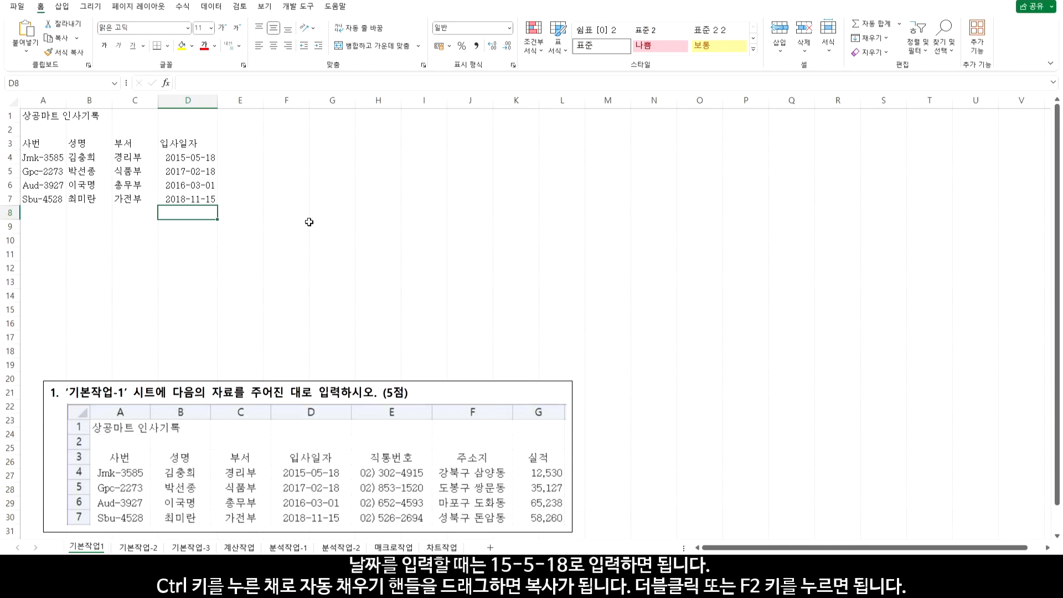
# Put the 직통번호 header in E3 and start the 02 area code in E4
pyautogui.click(252, 146)
pyautogui.write('직통전번호')
pyautogui.press('Return')
pyautogui.write('02')
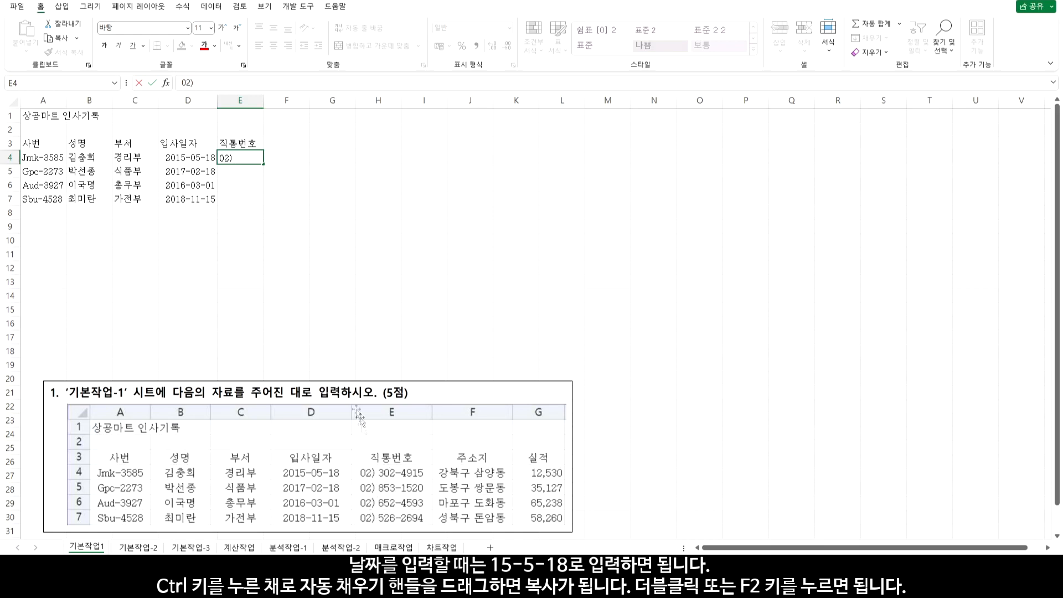
# Copy the 02) area-code prefix down E4:E7 and complete E4's direct-line number
pyautogui.click(263, 161)
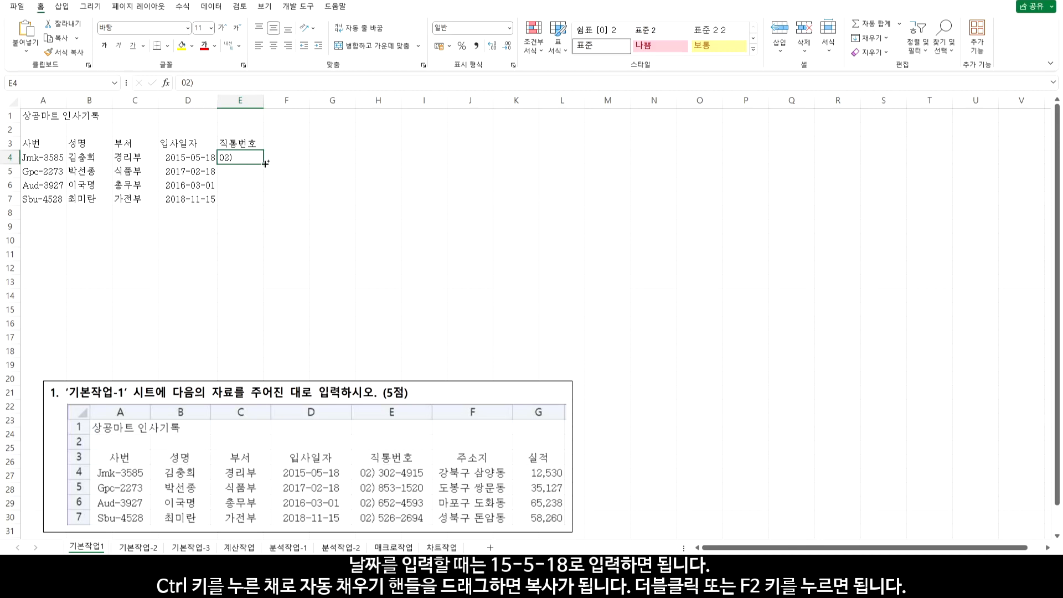
pyautogui.moveTo(265, 163); pyautogui.dragTo(265, 206)
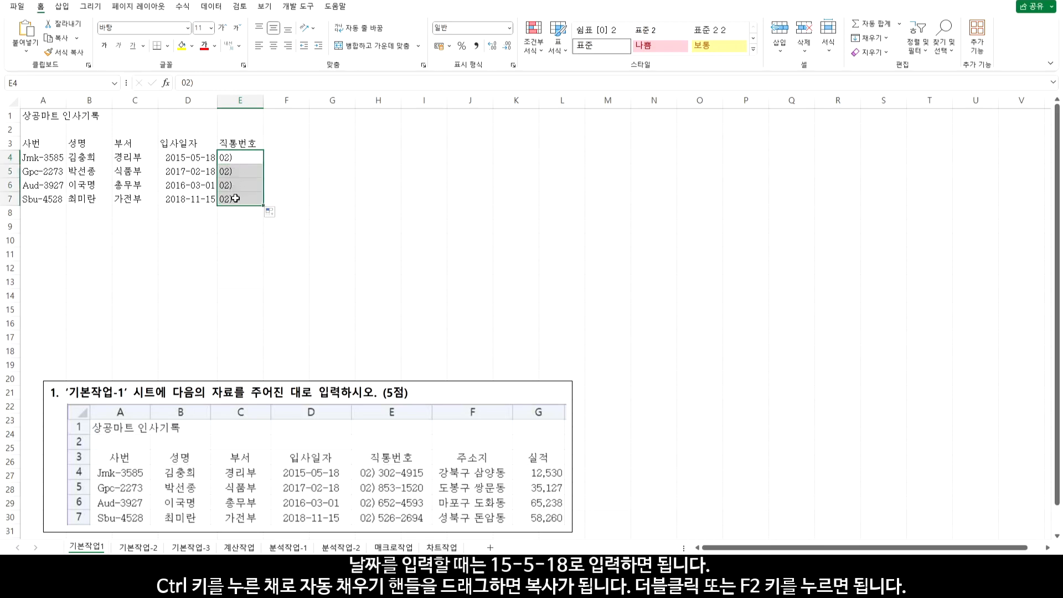
pyautogui.doubleClick(243, 159)
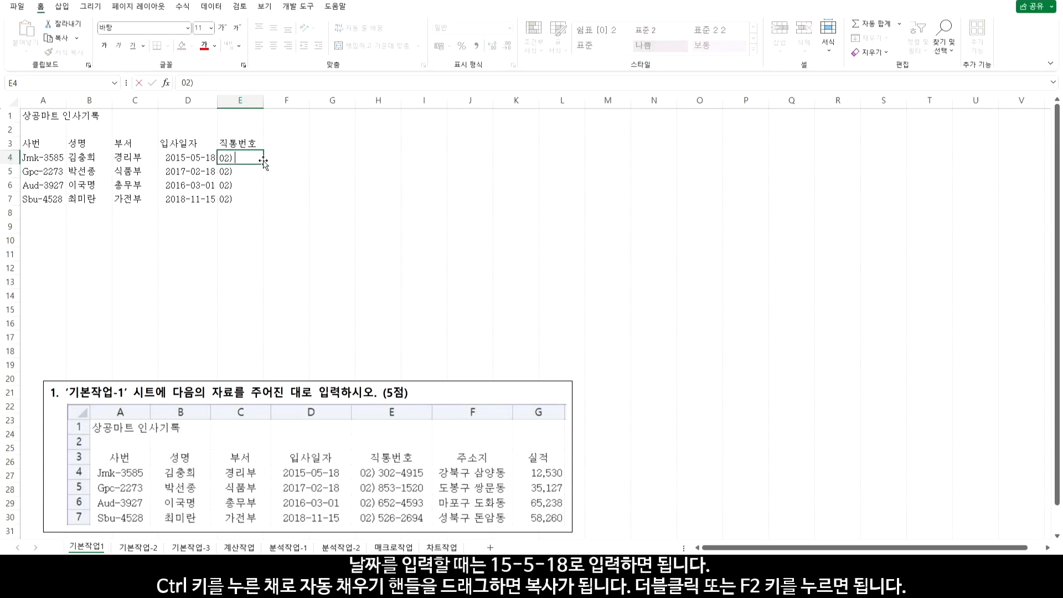
pyautogui.press('Return')
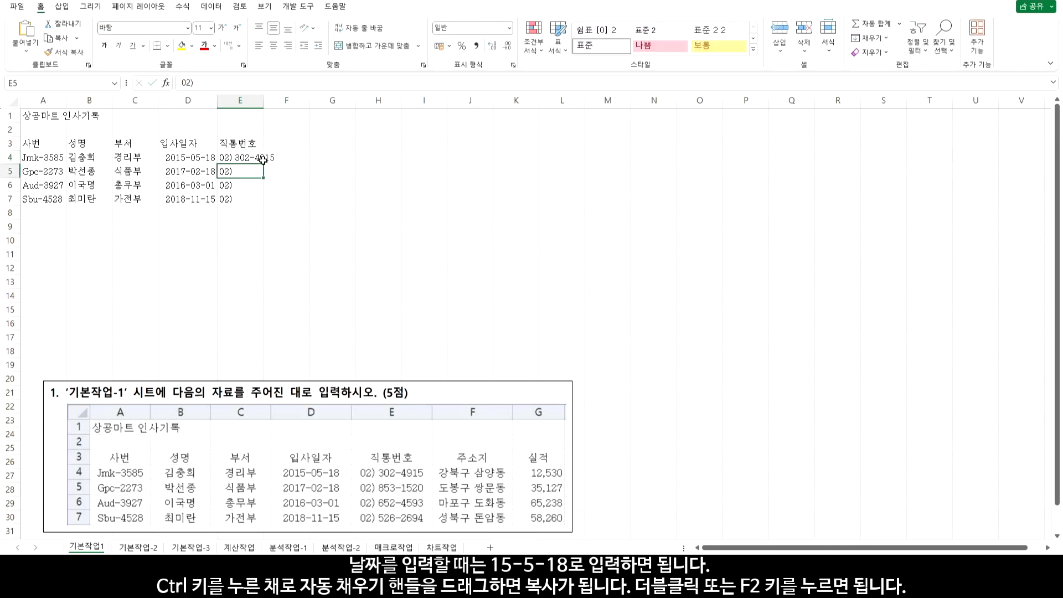
# Append the rest of each direct-line number in E5, E6 and E7
pyautogui.doubleClick(255, 169)
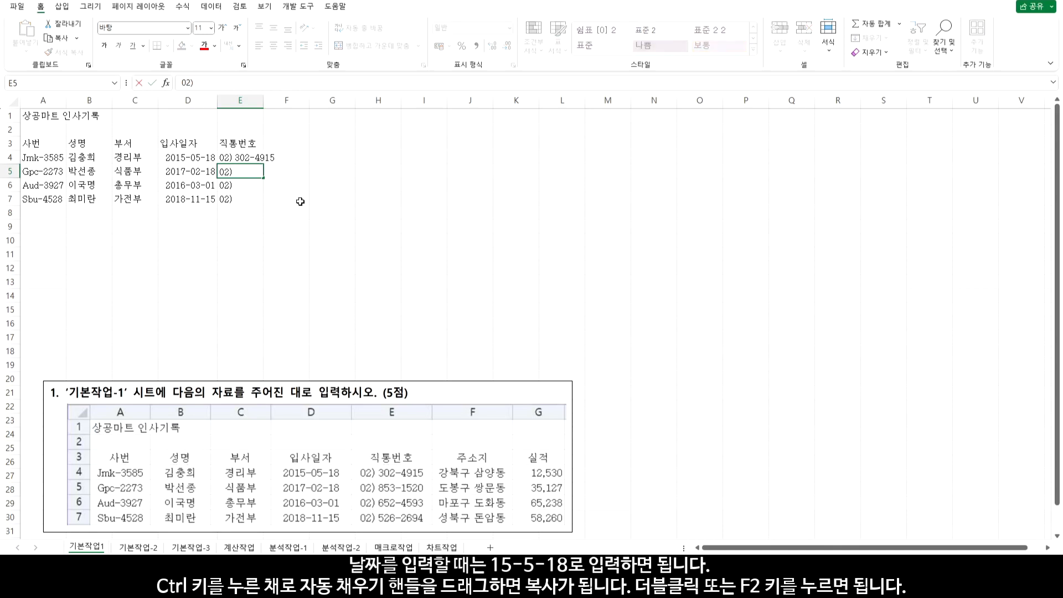
pyautogui.press('Return')
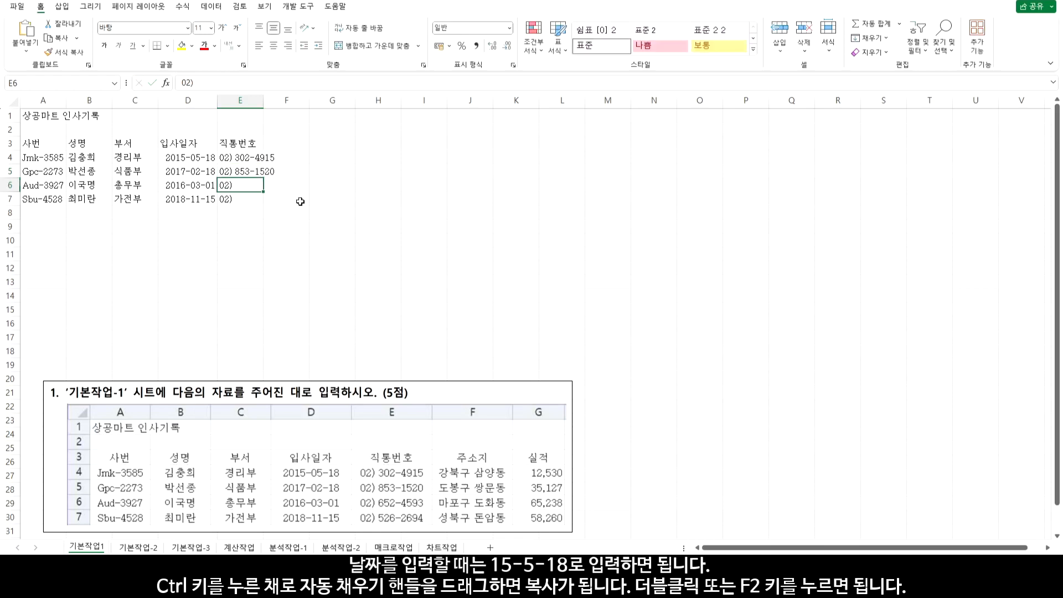
pyautogui.press('F2')
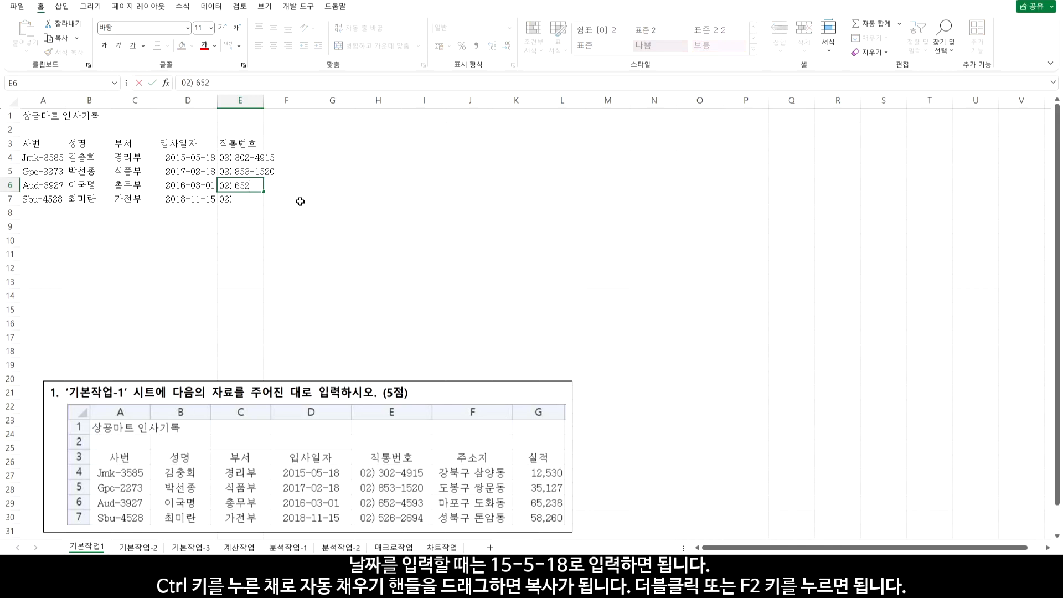
pyautogui.press('Return')
pyautogui.press('F2')
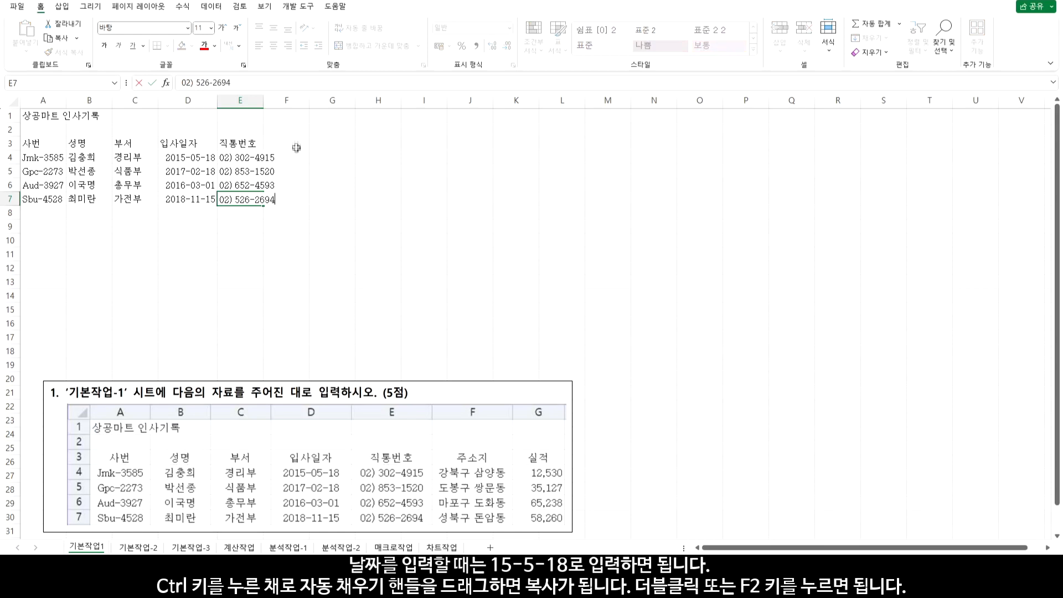
pyautogui.click(295, 147)
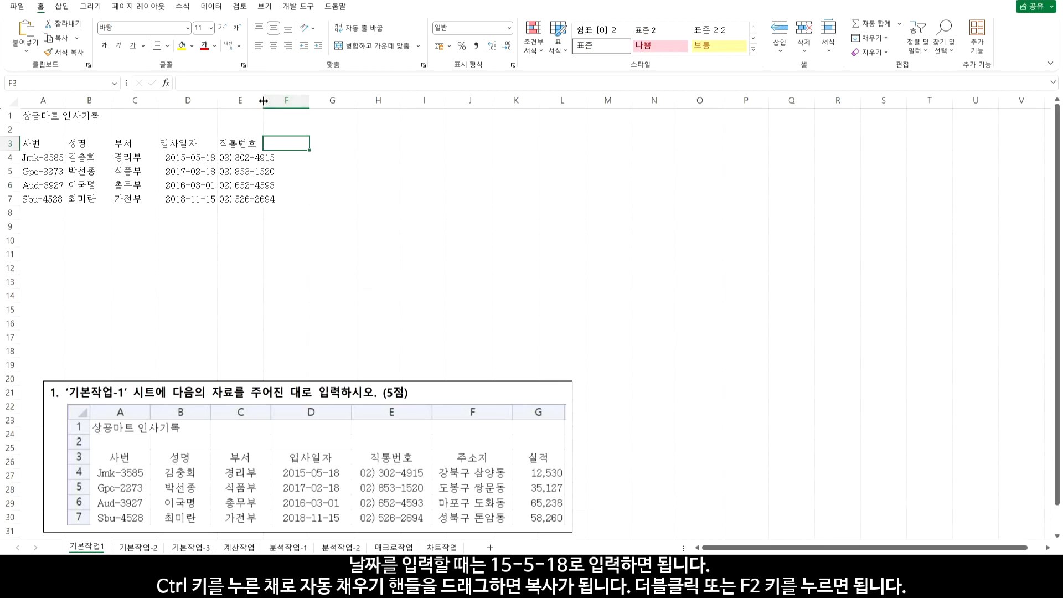
# AutoFit column E, enter the 주소지 header and four district addresses in F3:F7, then AutoFit column F
pyautogui.doubleClick(263, 100)
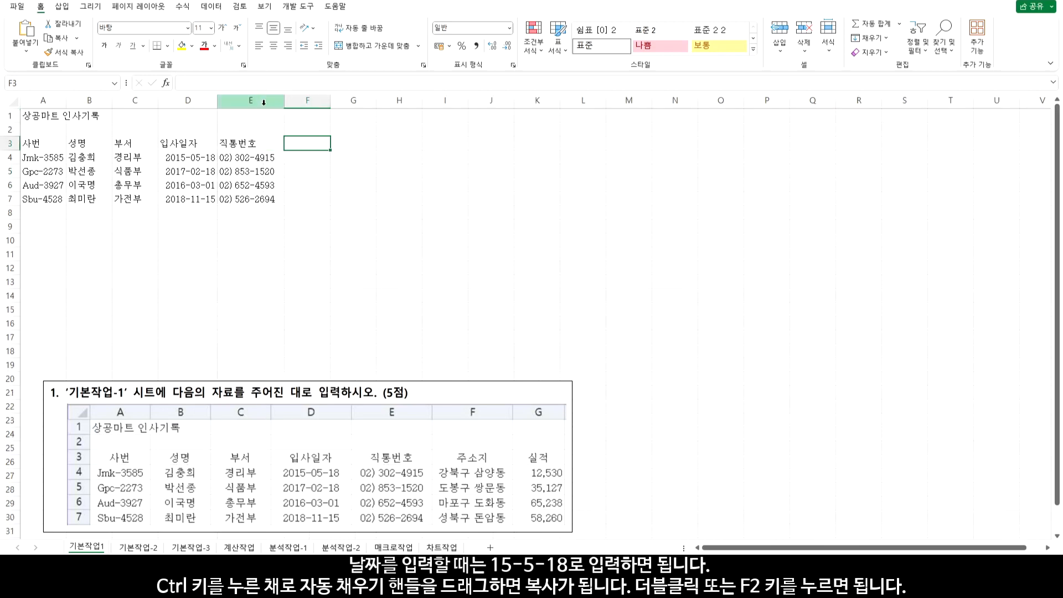
pyautogui.write('주소지')
pyautogui.press('Return')
pyautogui.write('강북구 삼양동')
pyautogui.press('Return')
pyautogui.write('도봉구 쌍문동')
pyautogui.press('Return')
pyautogui.write('마포구 도화동')
pyautogui.press('Return')
pyautogui.write('성ㄱ구 돈암동')
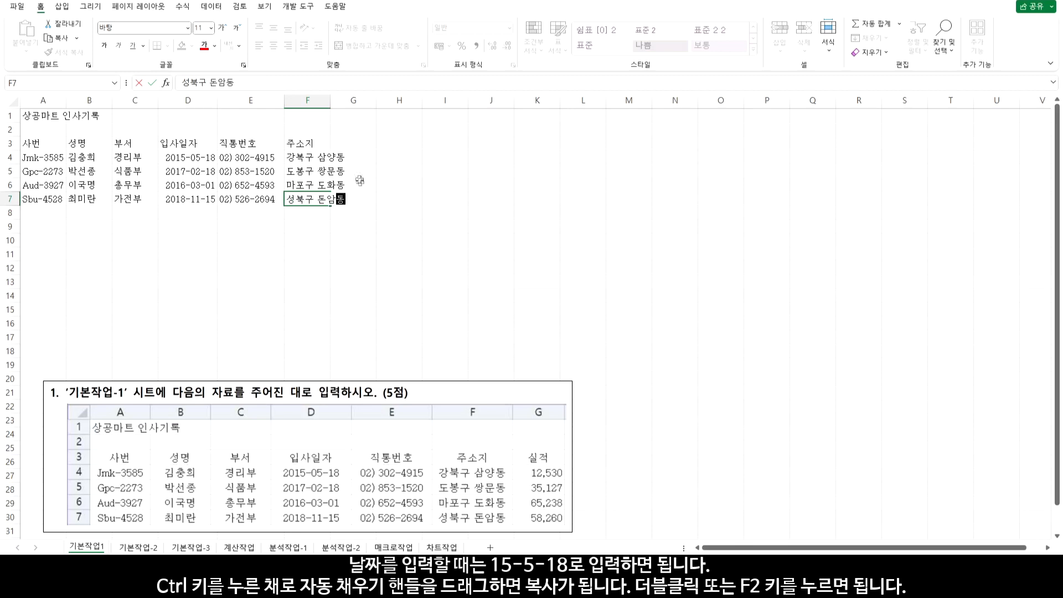
pyautogui.click(339, 100)
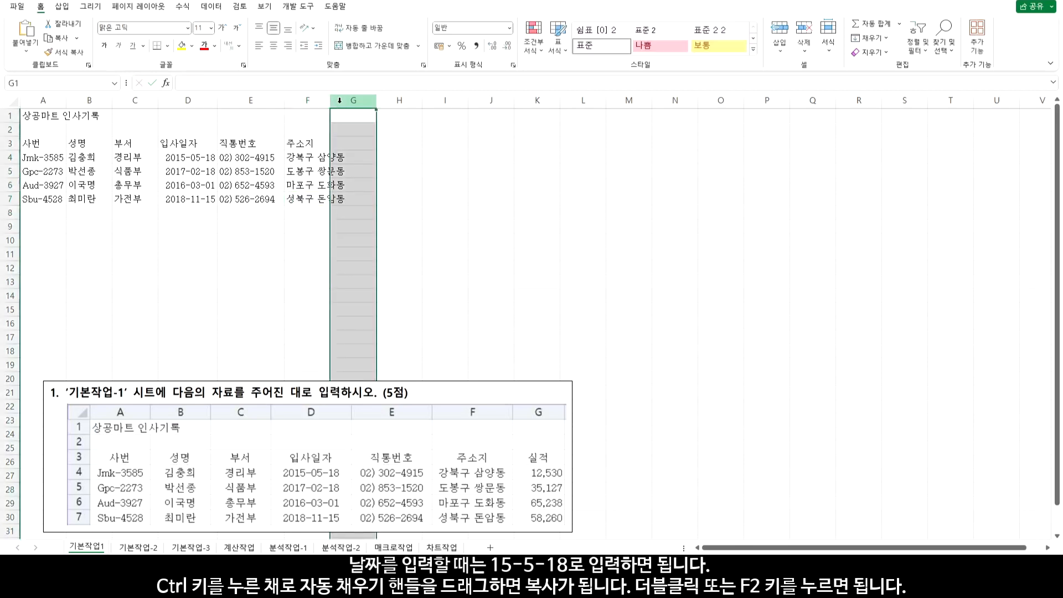
pyautogui.doubleClick(332, 100)
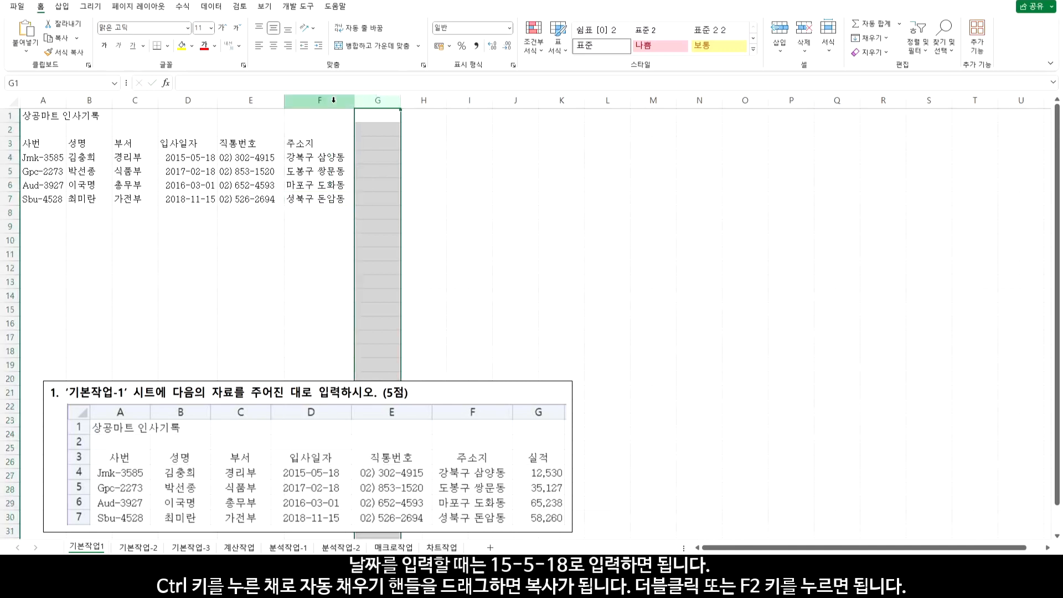
# Enter the 실적 header in G3 and the value 12530 in G4
pyautogui.click(380, 142)
pyautogui.write('실적')
pyautogui.press('Return')
pyautogui.write('12530')
pyautogui.press('Return')
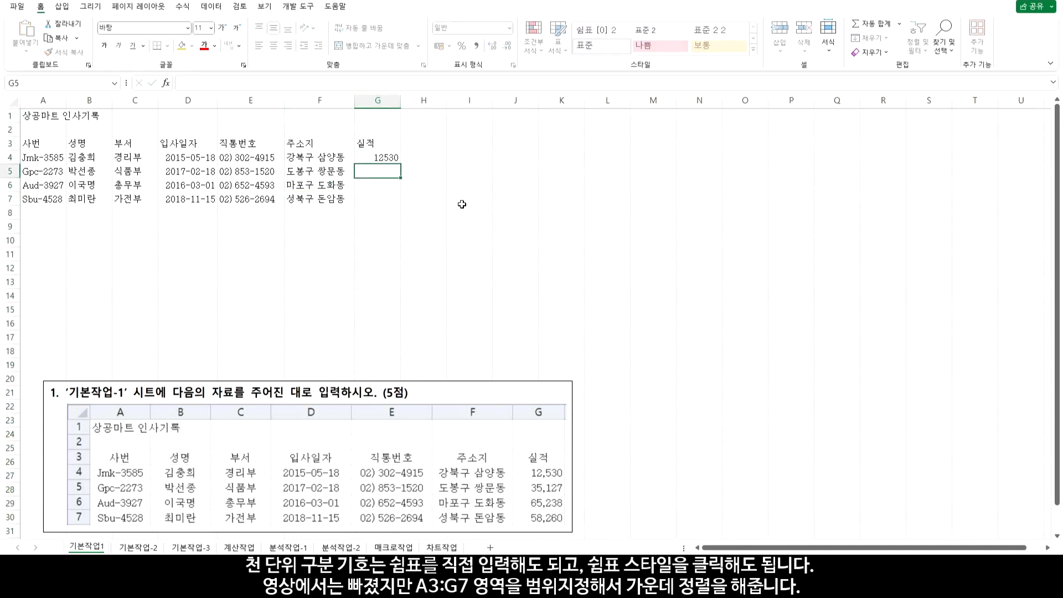
pyautogui.doubleClick(384, 159)
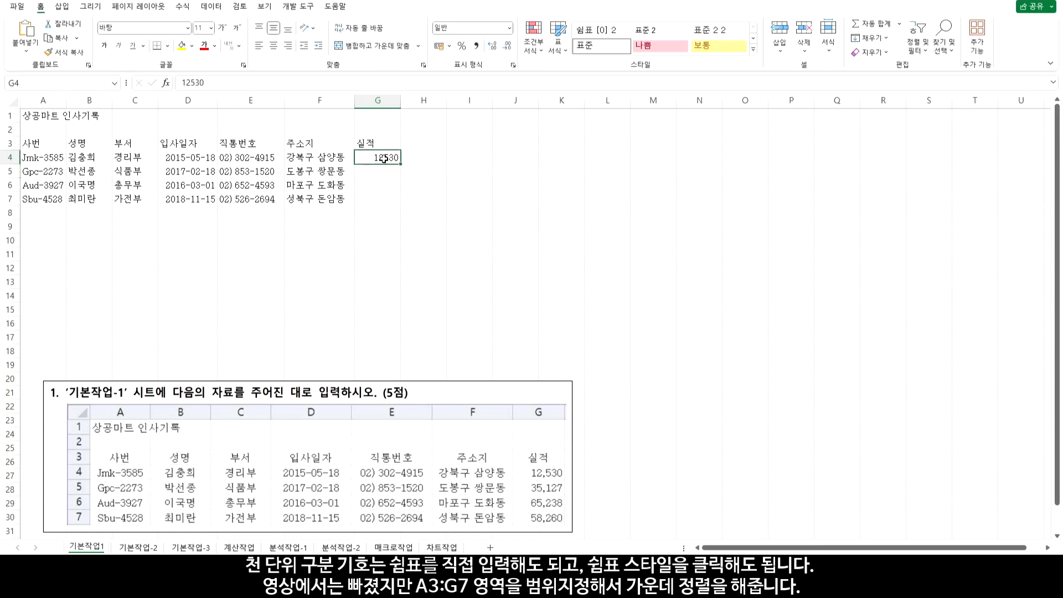
pyautogui.write(',')
pyautogui.press('Return')
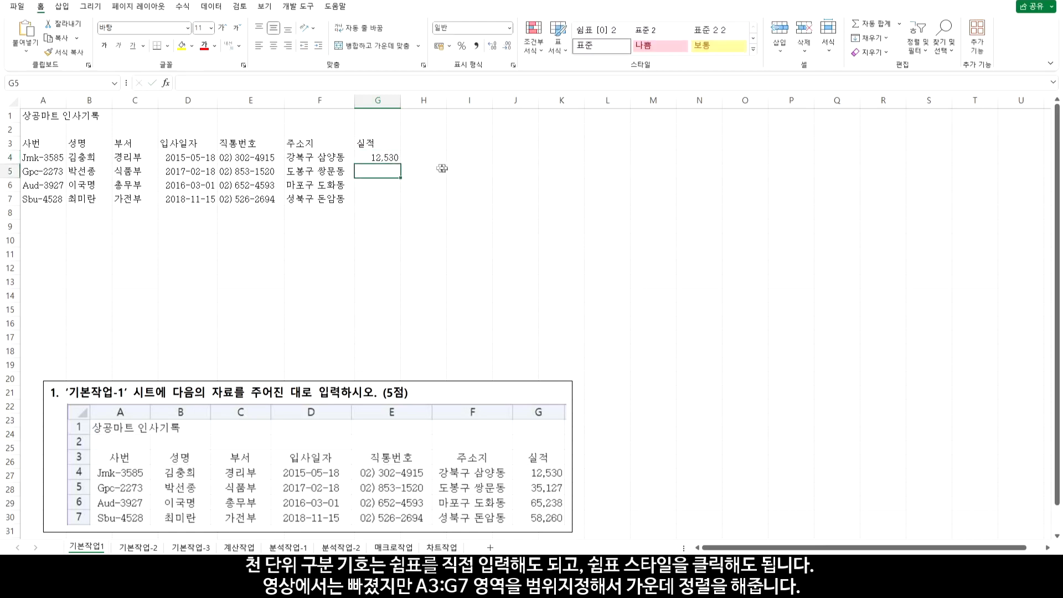
pyautogui.click(392, 157)
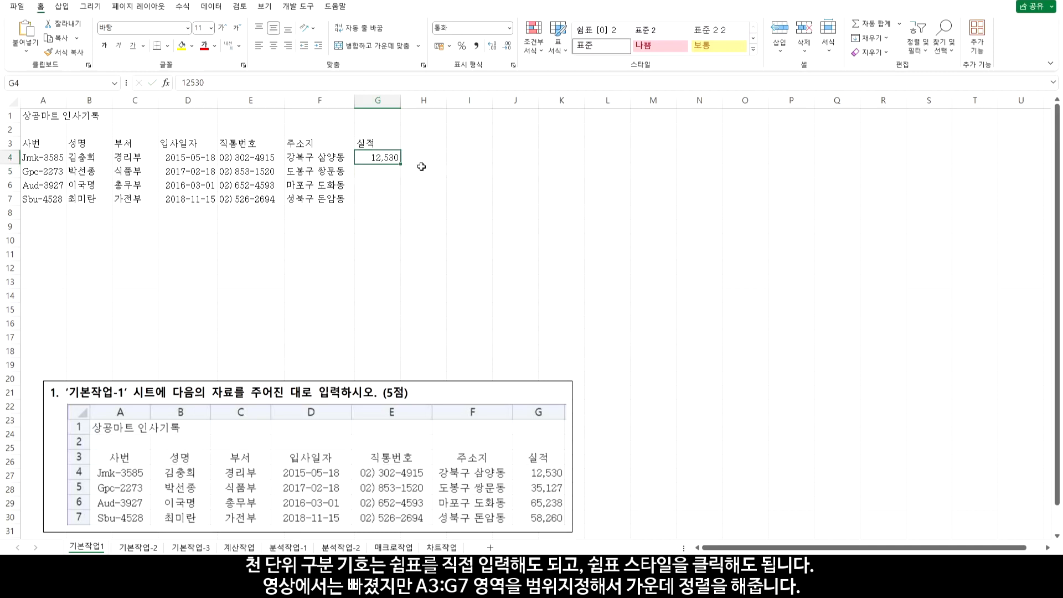
pyautogui.hotkey('ctrl', 'z')
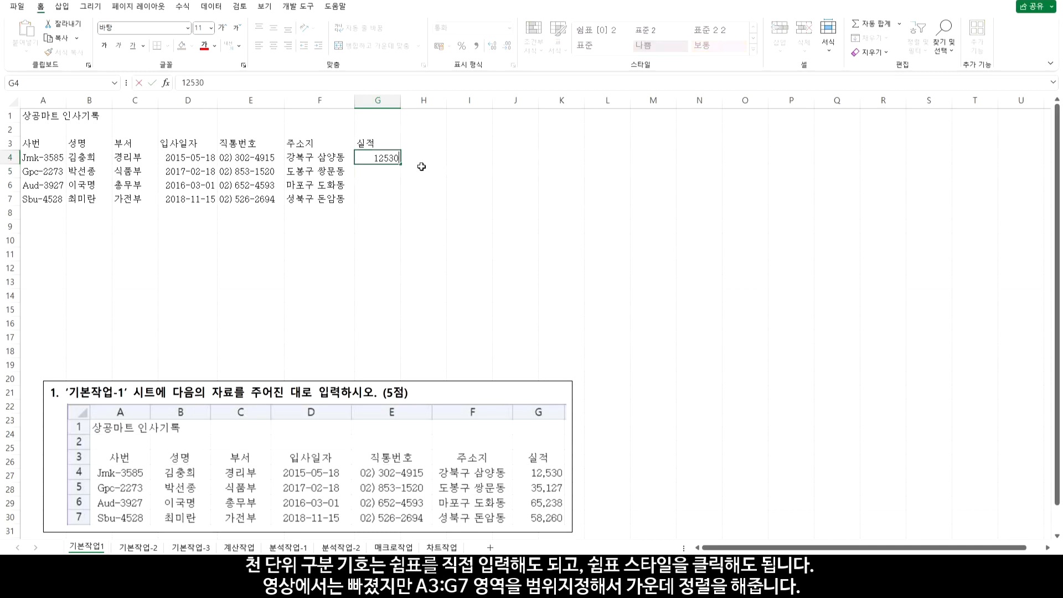
# Apply Comma Style to G4:G7 and enter 35,127, 65,238 and 58,260 in G5:G7
pyautogui.moveTo(385, 156); pyautogui.dragTo(384, 198)
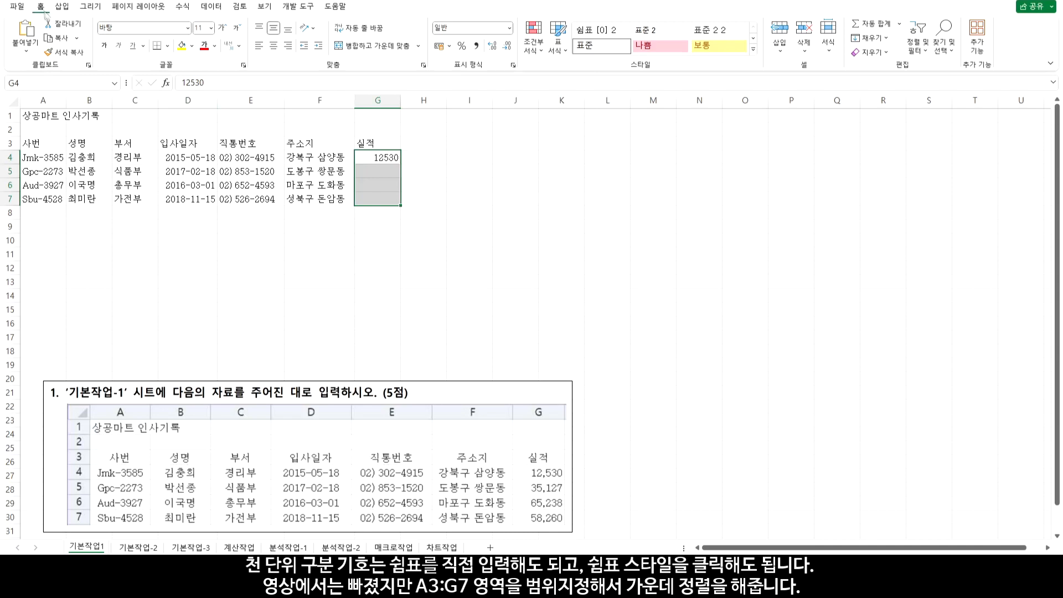
pyautogui.click(477, 46)
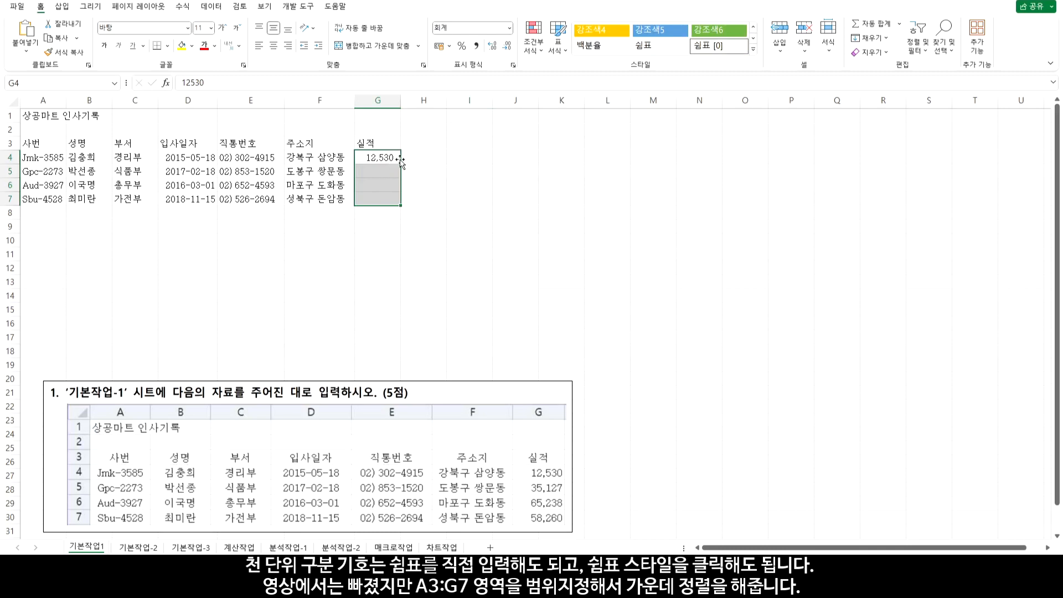
pyautogui.click(387, 170)
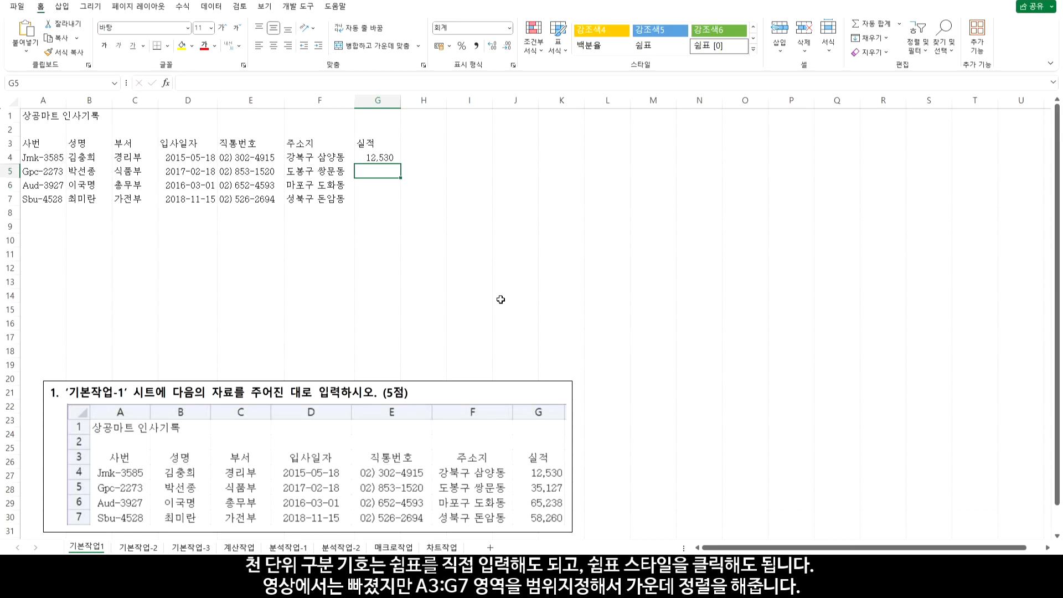
pyautogui.write('35')
pyautogui.write(',127')
pyautogui.press('Return')
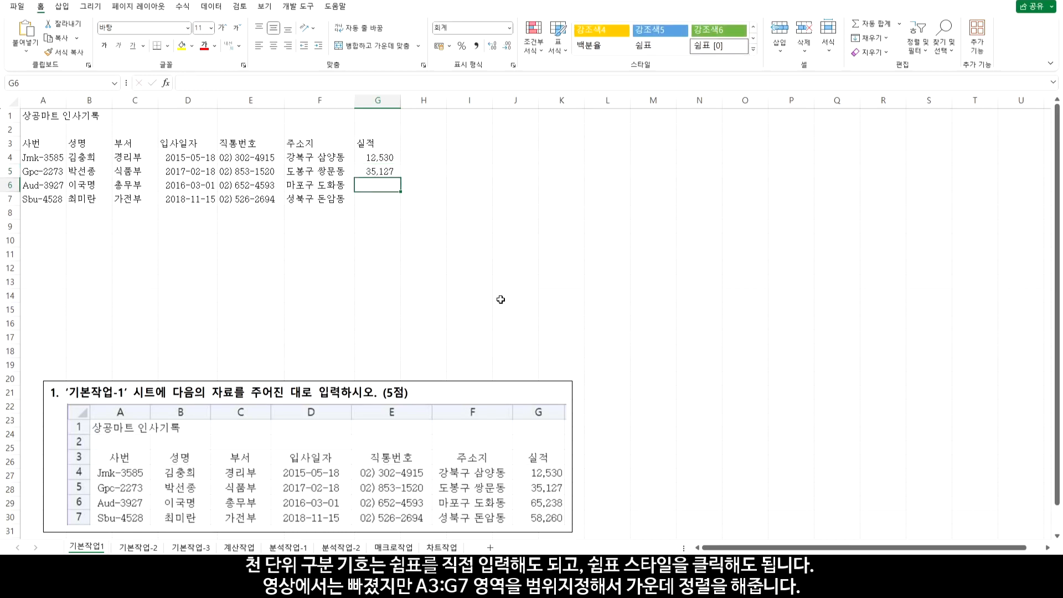
pyautogui.write('652,238')
pyautogui.press('Return')
pyautogui.write('58,260')
pyautogui.press('Return')
# Review the finished table A3:G7 and switch to the 기본작업-2 sheet
pyautogui.moveTo(379, 200); pyautogui.dragTo(39, 144)
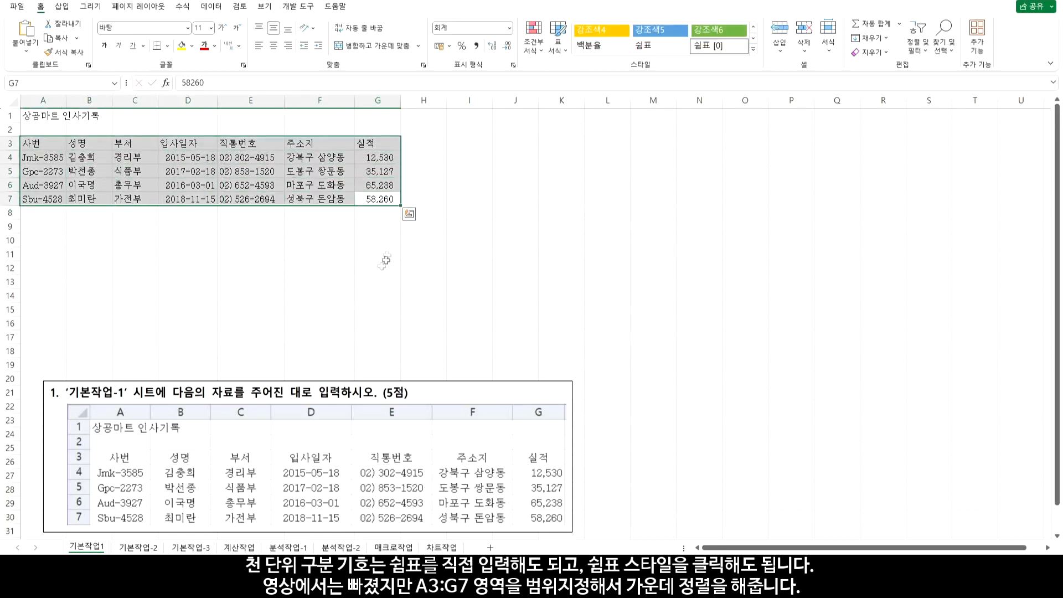
pyautogui.click(416, 265)
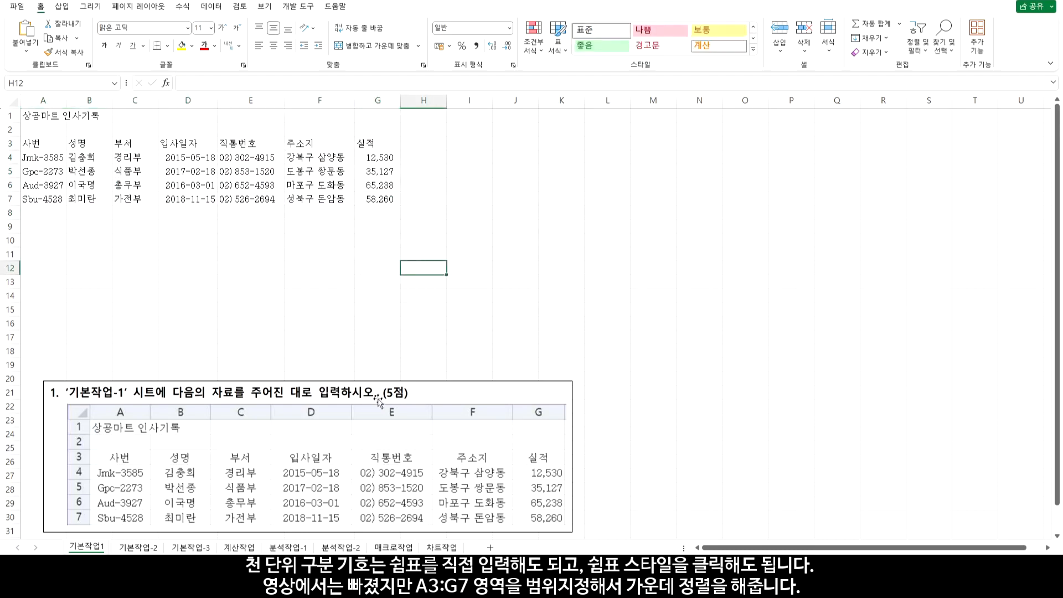
pyautogui.click(139, 547)
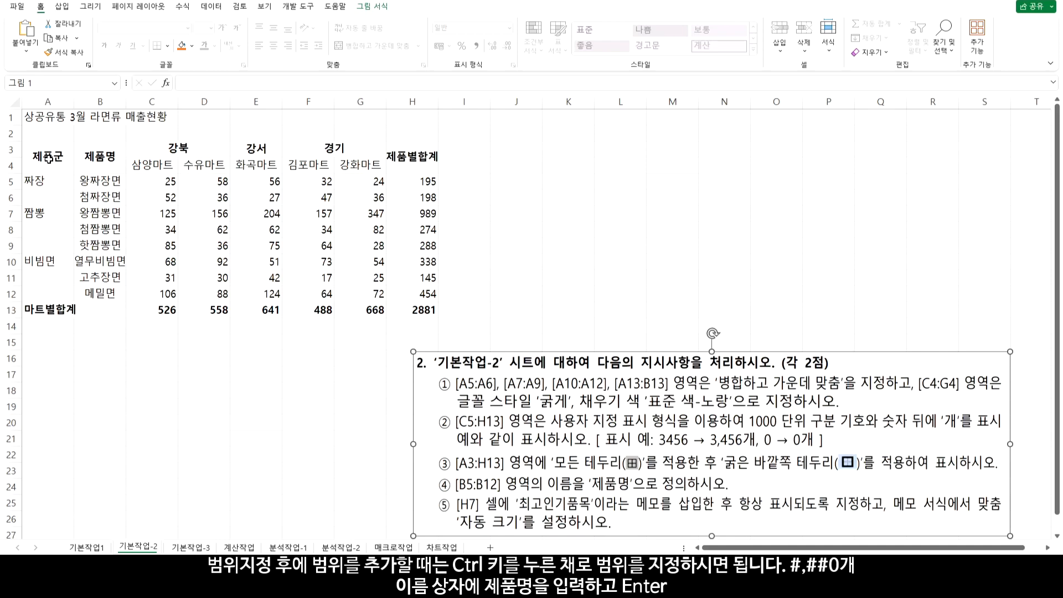
# Select A5:A6 as the first block to merge
pyautogui.moveTo(46, 179); pyautogui.dragTo(45, 194)
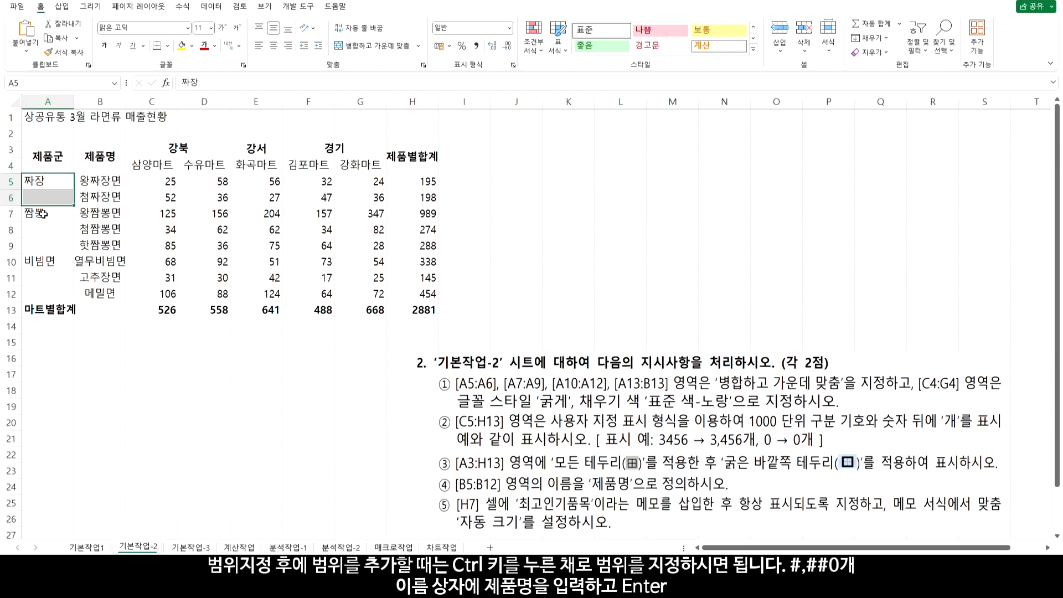
# Add A7:A9, A10:A12 and A13:B13 to the selection and Merge & Center them all
pyautogui.moveTo(42, 213); pyautogui.dragTo(43, 295)
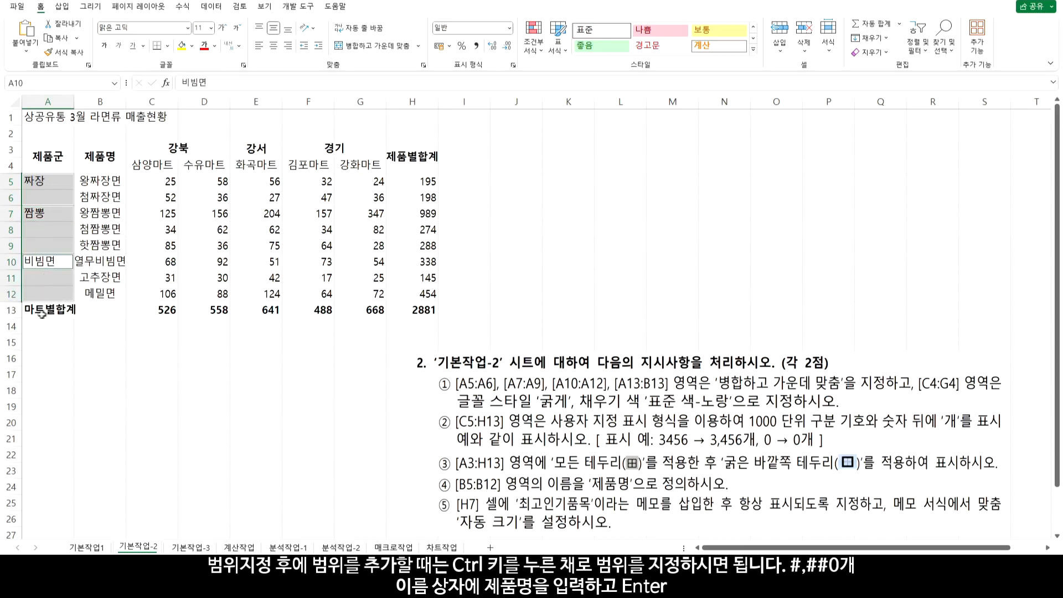
pyautogui.moveTo(37, 312); pyautogui.dragTo(98, 312)
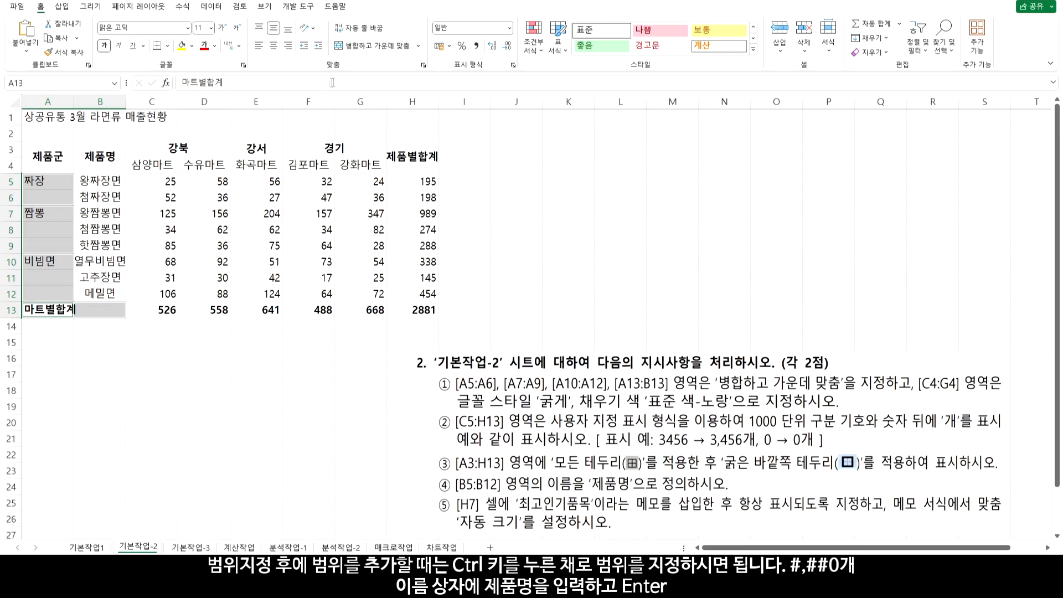
pyautogui.click(381, 46)
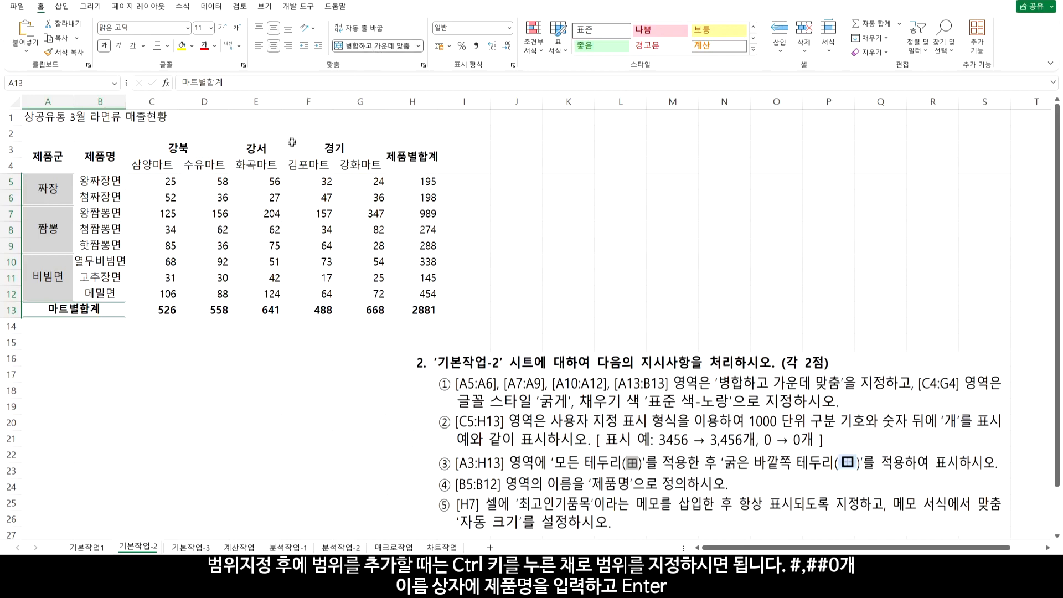
pyautogui.click(150, 166)
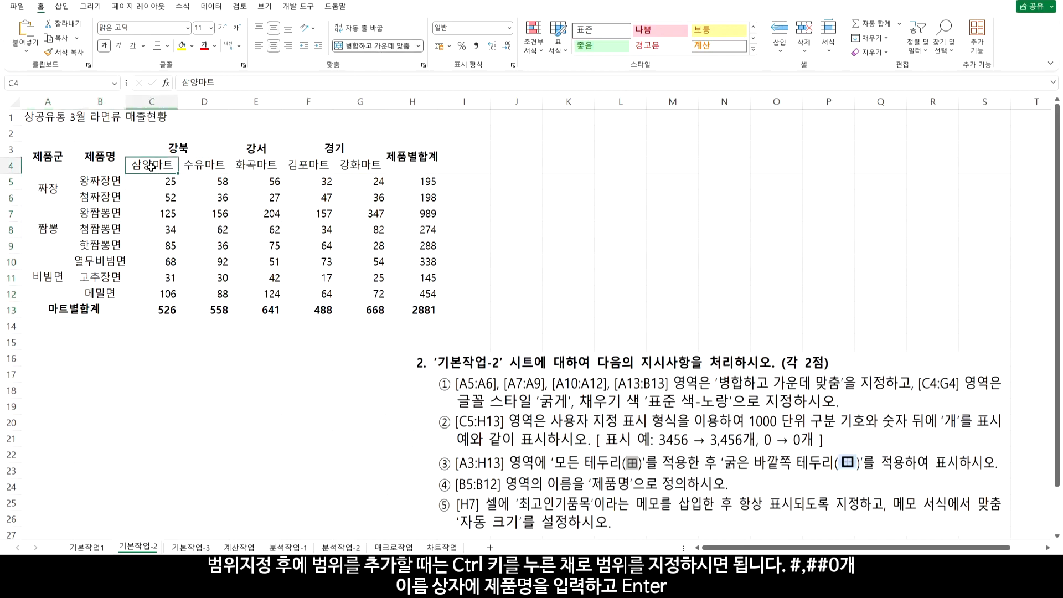
# Make the mart headers 삼양마트 to 강화마트 in C4:G4 bold with a standard yellow fill
pyautogui.moveTo(174, 166); pyautogui.dragTo(352, 166)
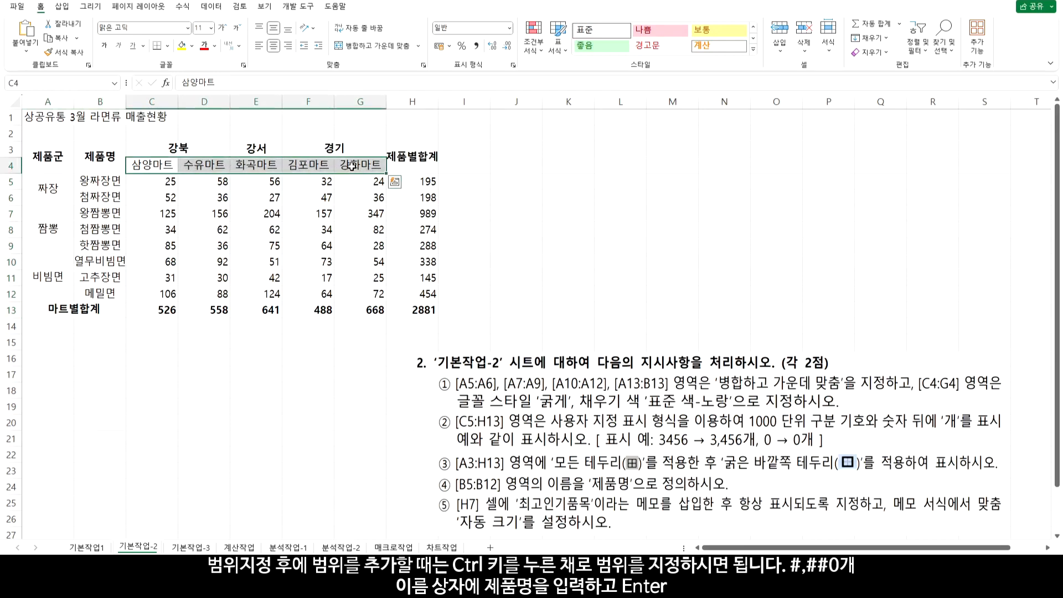
pyautogui.click(108, 51)
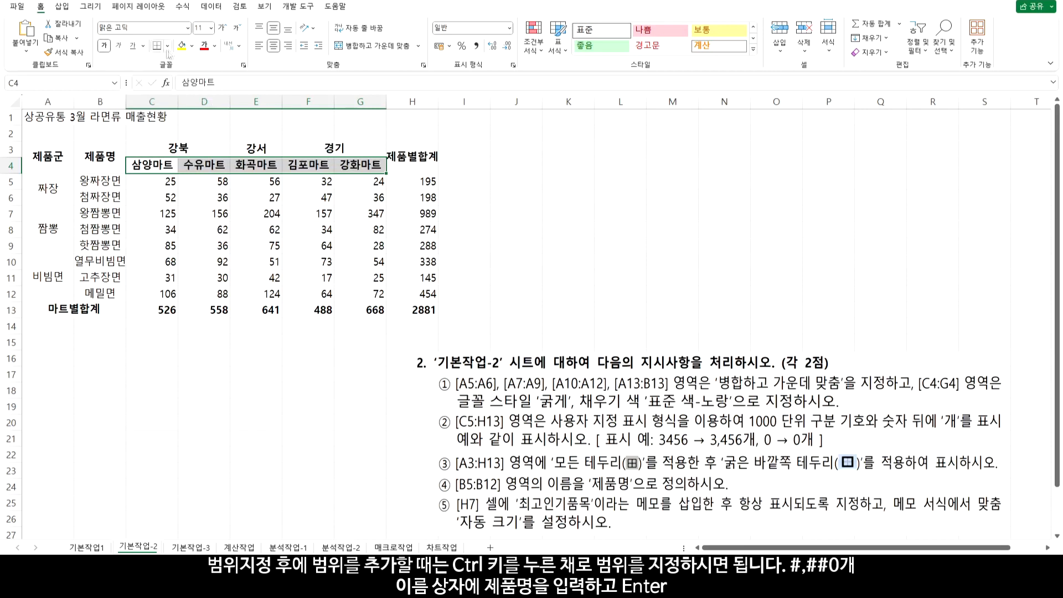
pyautogui.click(192, 46)
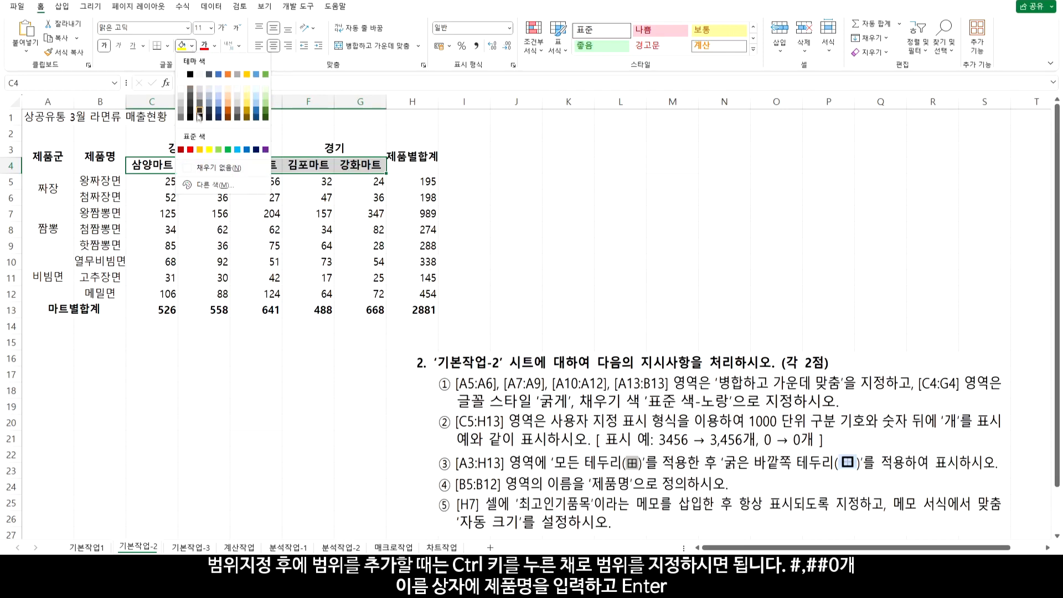
pyautogui.click(209, 150)
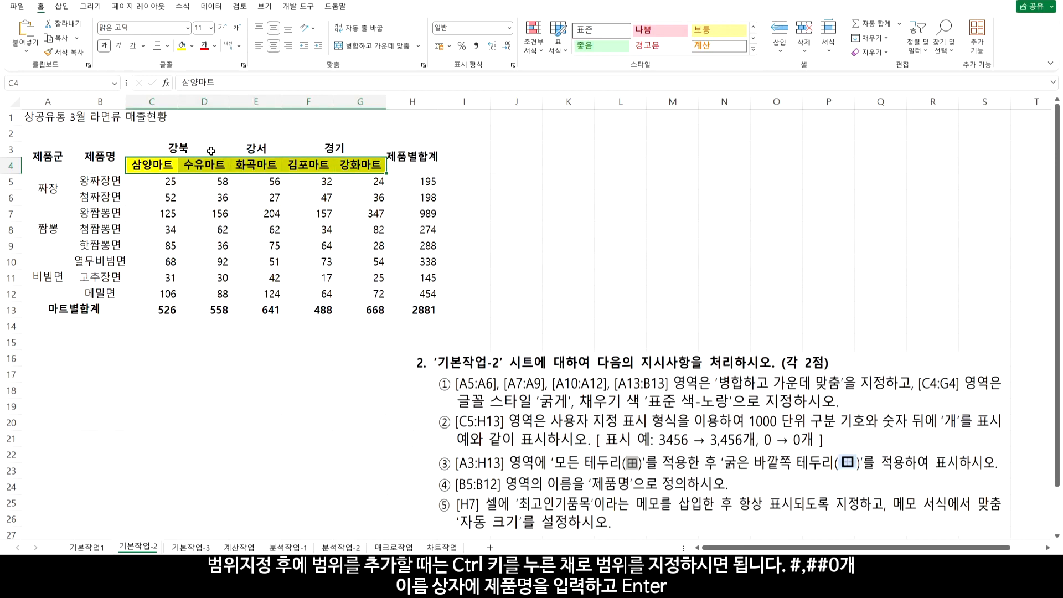
pyautogui.click(162, 181)
pyautogui.moveTo(162, 181); pyautogui.dragTo(415, 310)
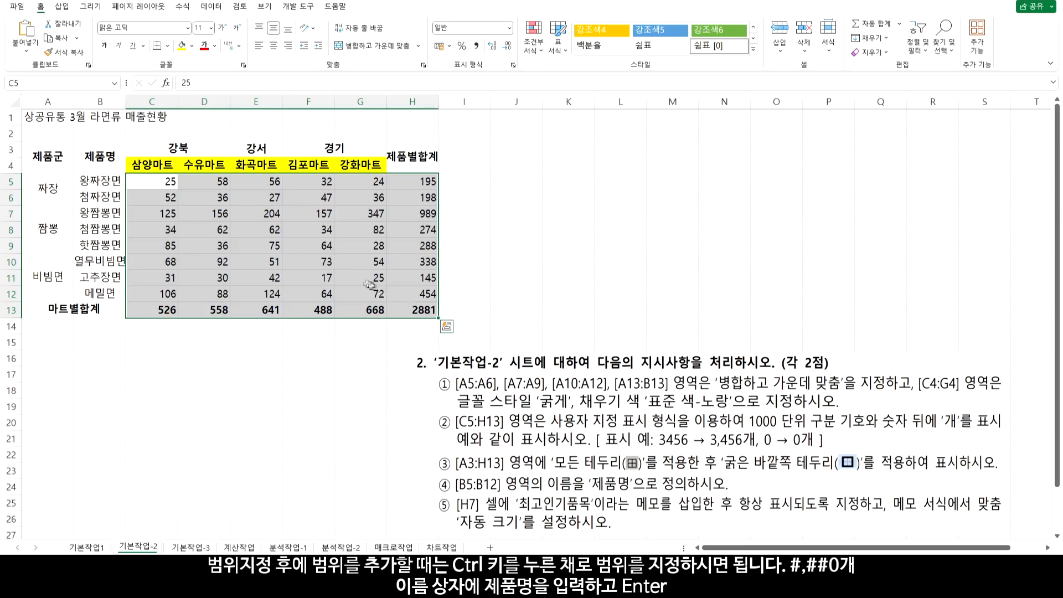
# Apply the custom number format #,##0개 to C5:H13
pyautogui.rightClick(352, 281)
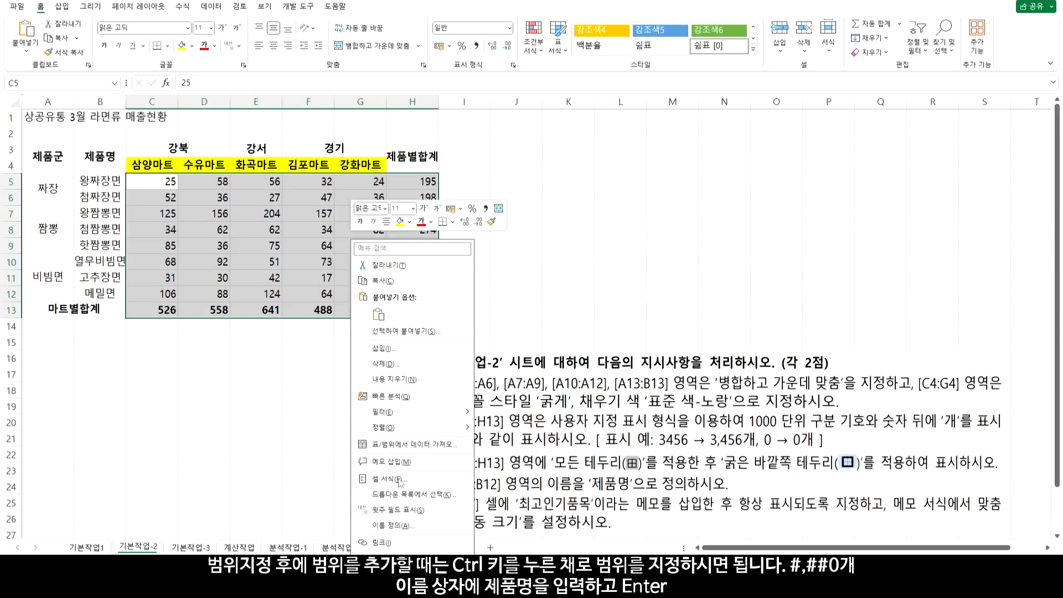
pyautogui.click(401, 479)
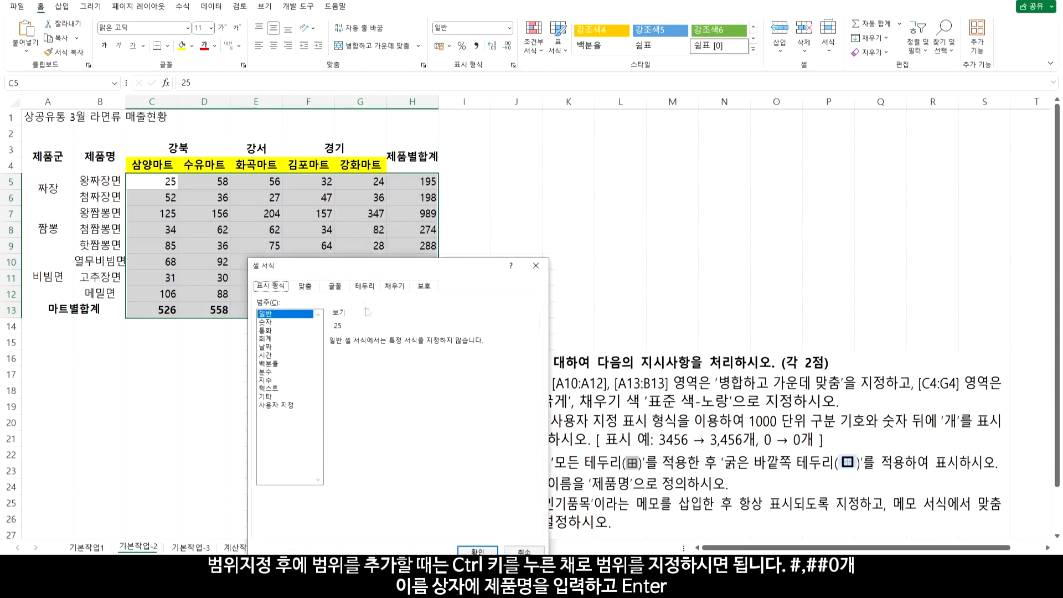
pyautogui.moveTo(360, 270); pyautogui.dragTo(213, 189)
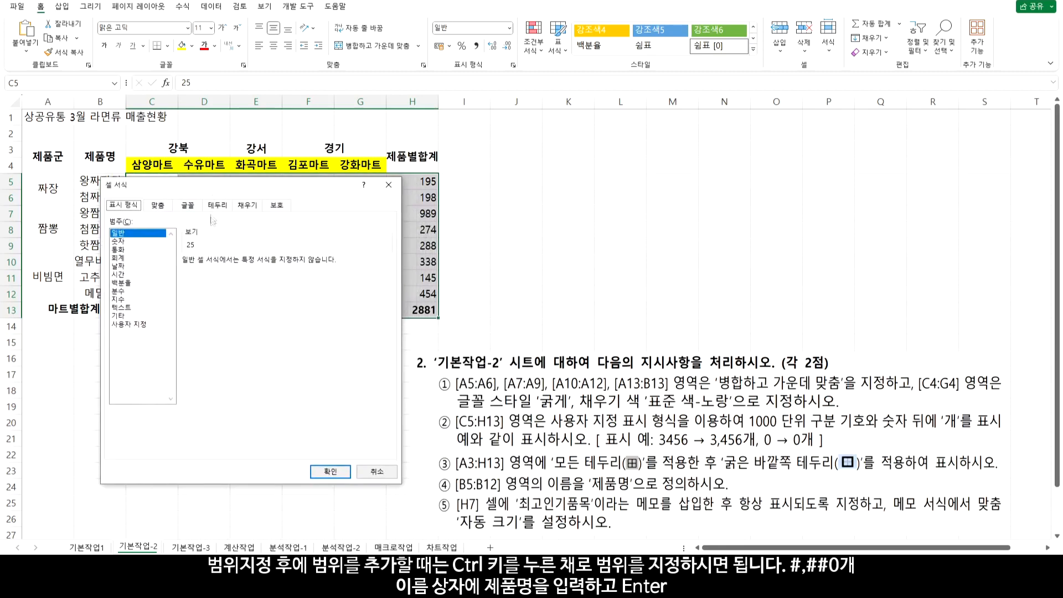
pyautogui.click(136, 325)
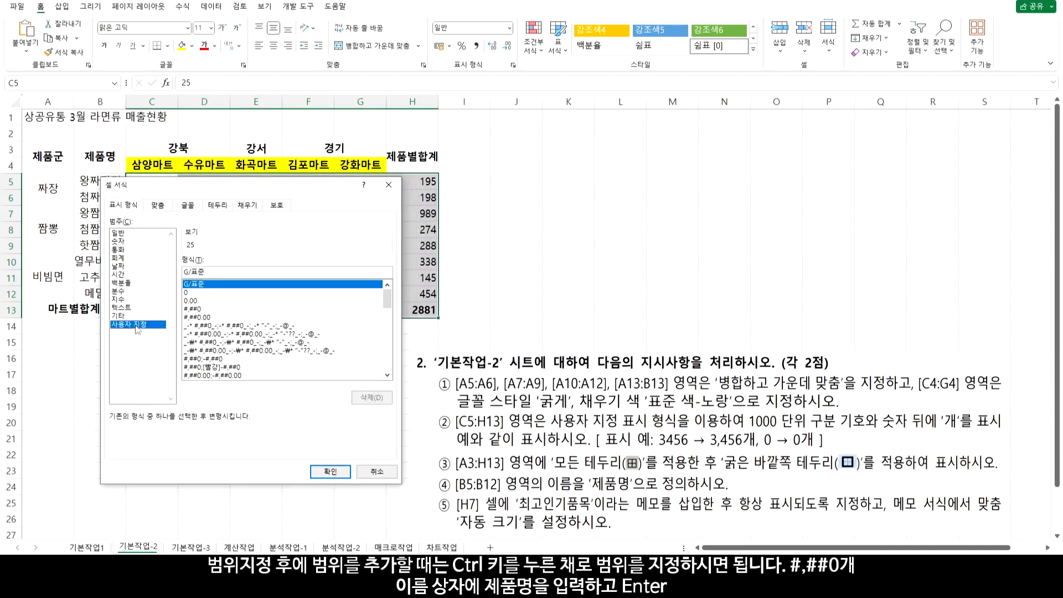
pyautogui.click(195, 310)
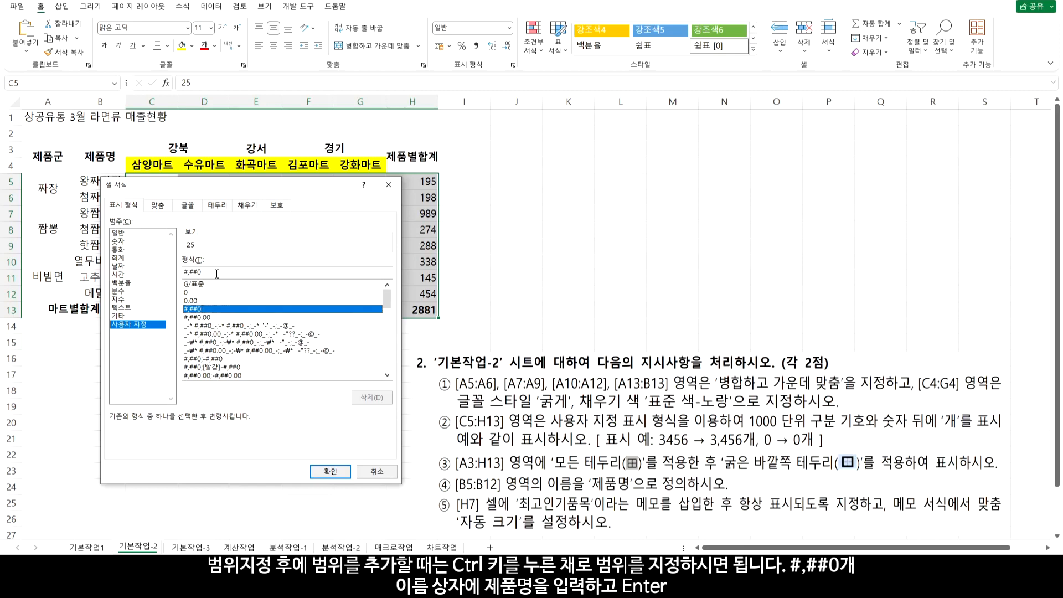
pyautogui.write('개')
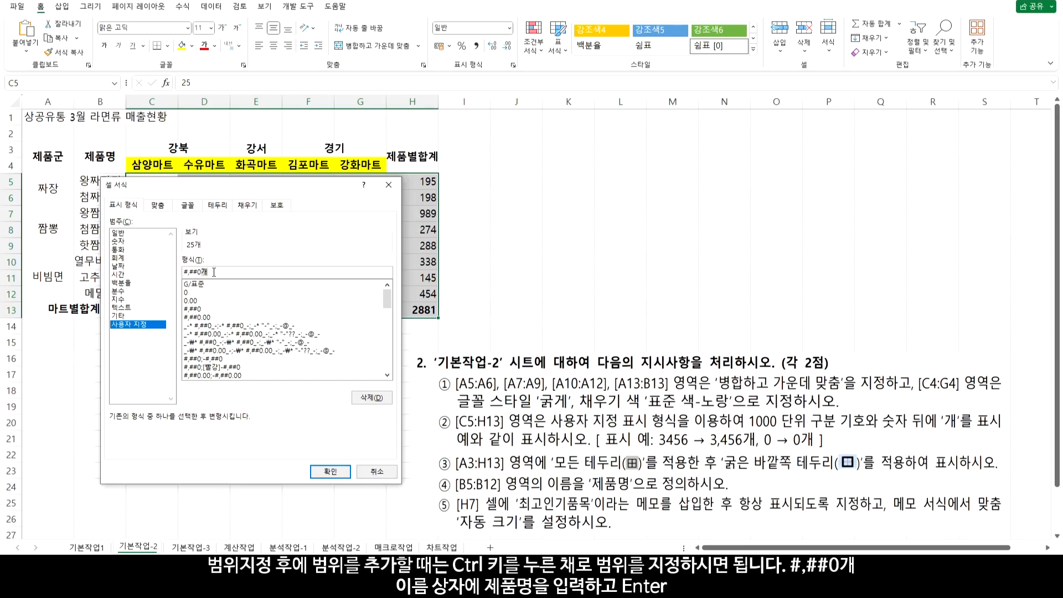
pyautogui.click(330, 471)
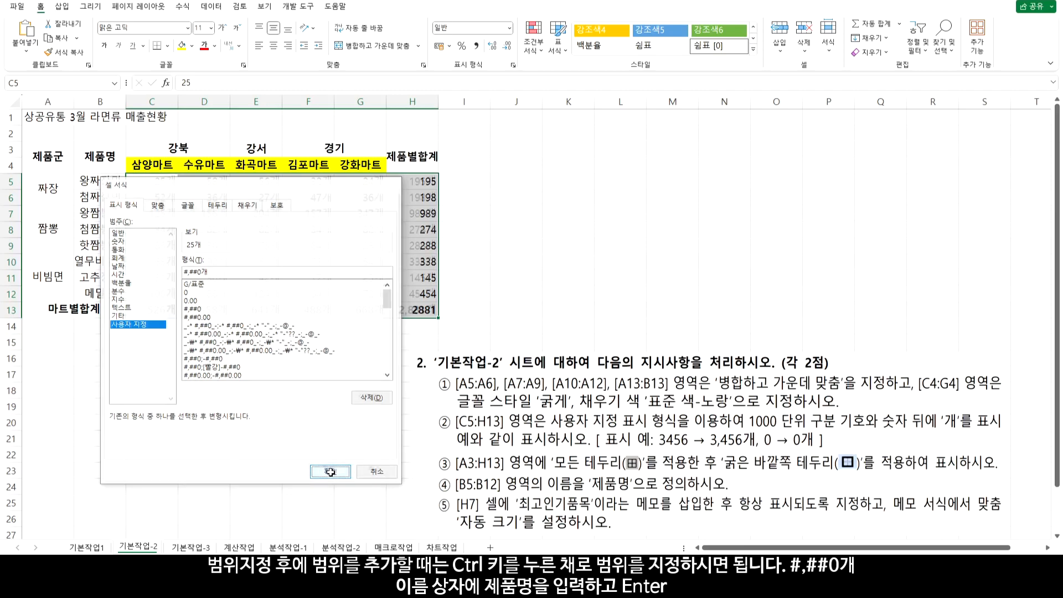
# Reopen Format Cells to verify the #,##0개 code, then cancel without changes
pyautogui.rightClick(282, 263)
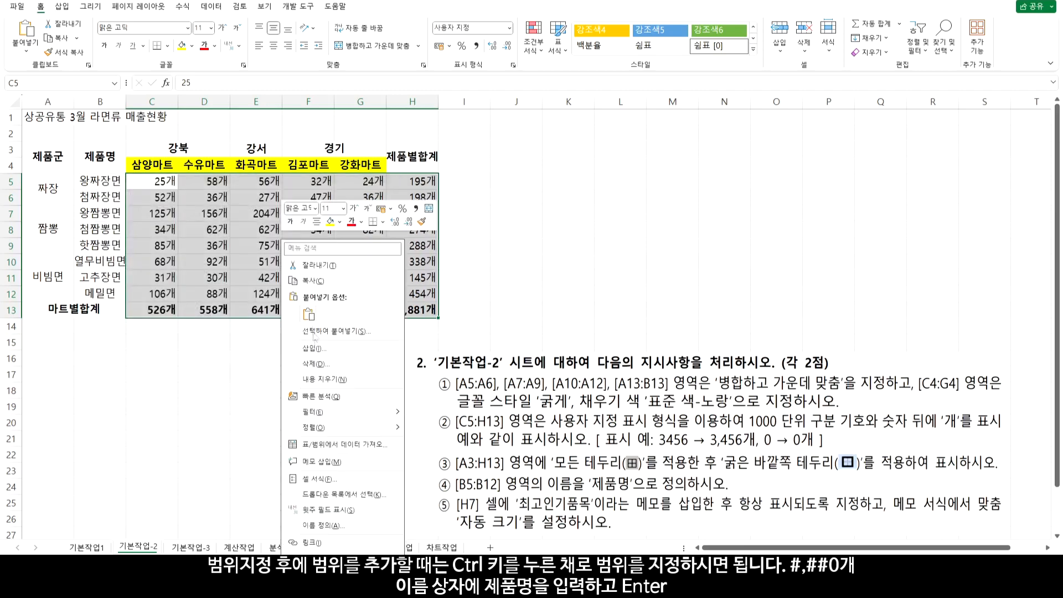
pyautogui.click(316, 479)
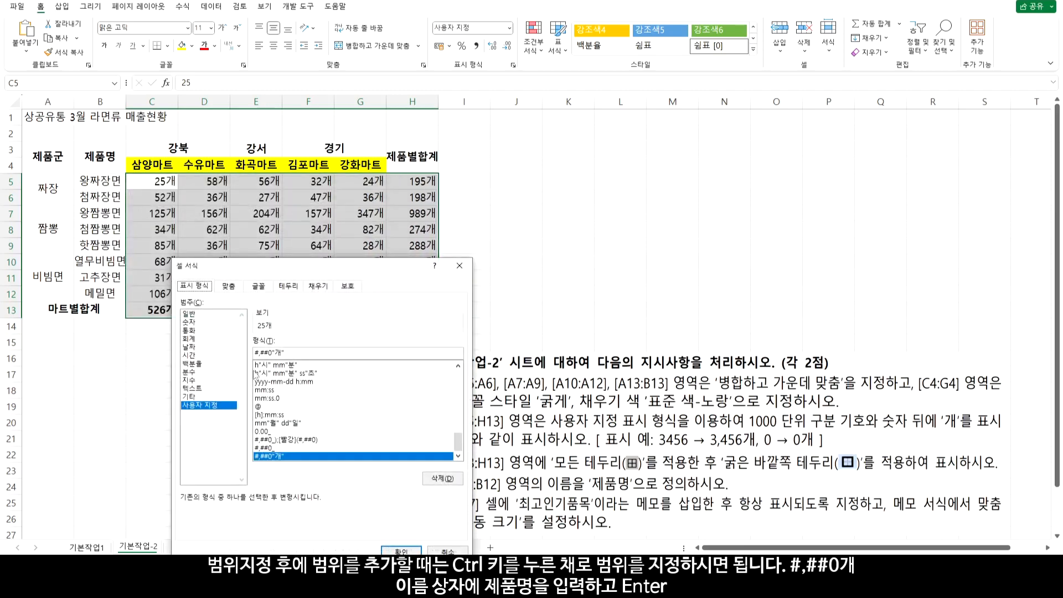
pyautogui.moveTo(278, 352); pyautogui.dragTo(282, 353)
pyautogui.click(283, 352)
pyautogui.click(449, 552)
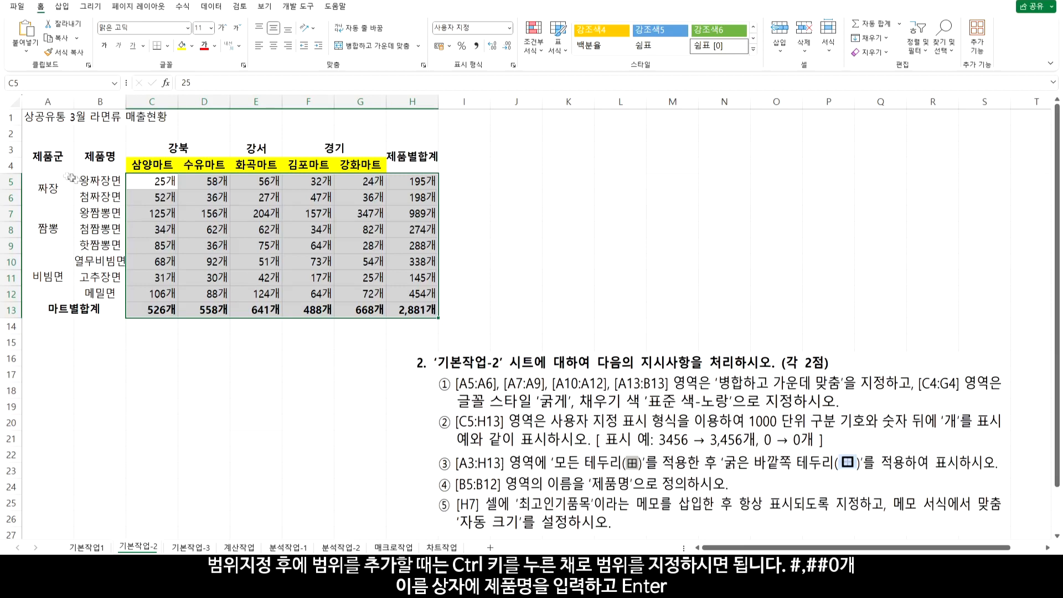
pyautogui.click(47, 160)
# Give A3:H13 All Borders plus a Thick Outside Border, then select B5:B12
pyautogui.moveTo(47, 160); pyautogui.dragTo(413, 306)
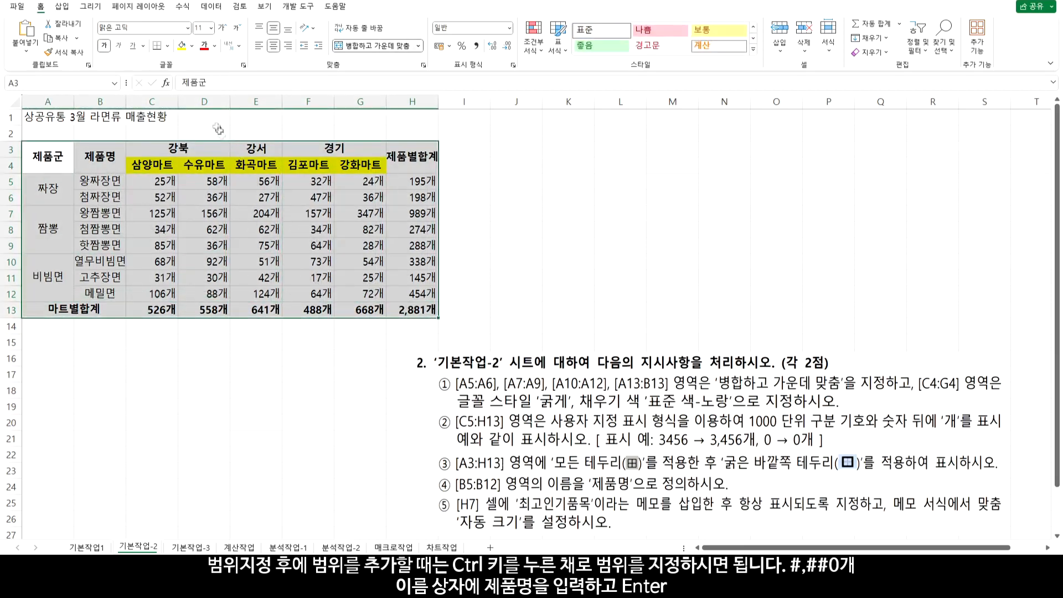
pyautogui.click(167, 46)
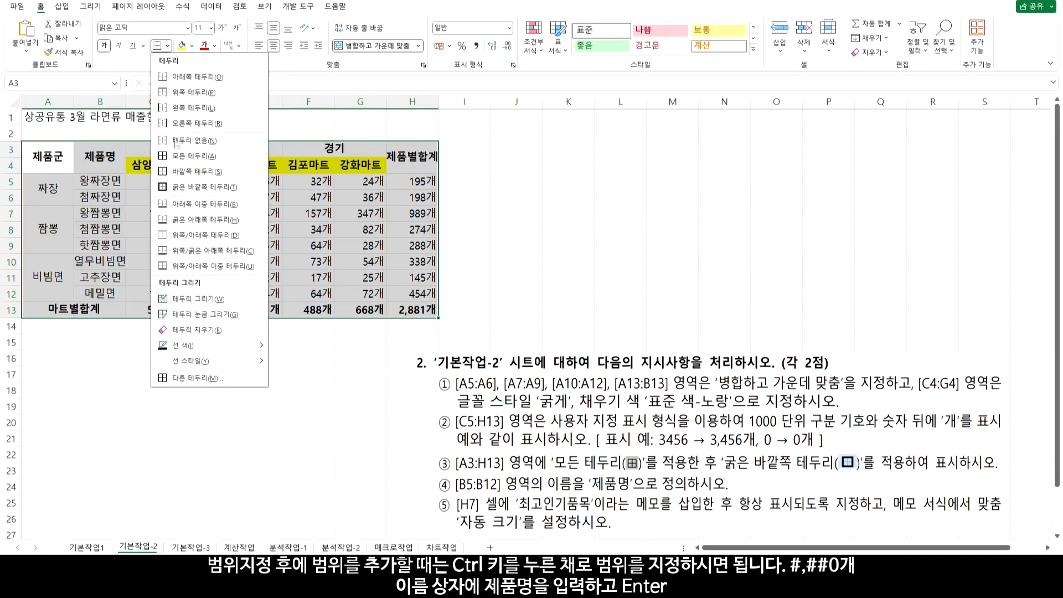
pyautogui.click(183, 156)
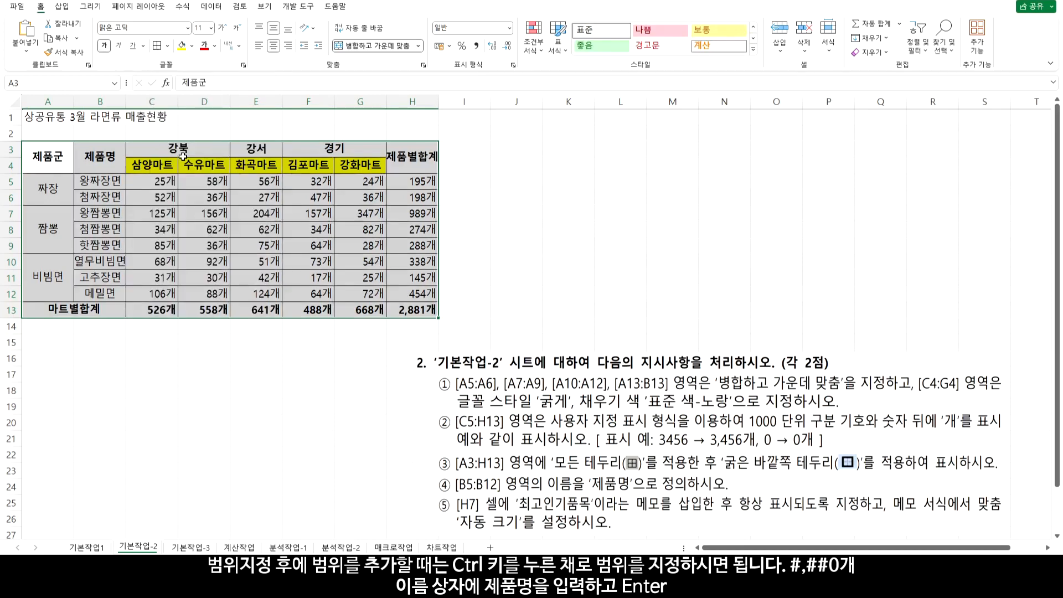
pyautogui.click(168, 47)
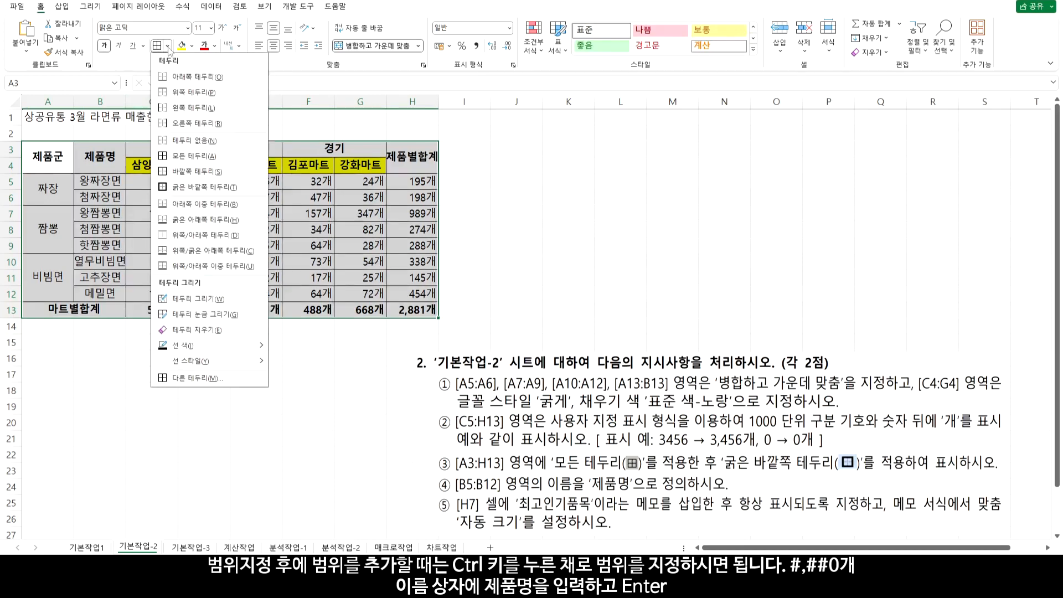
pyautogui.click(192, 186)
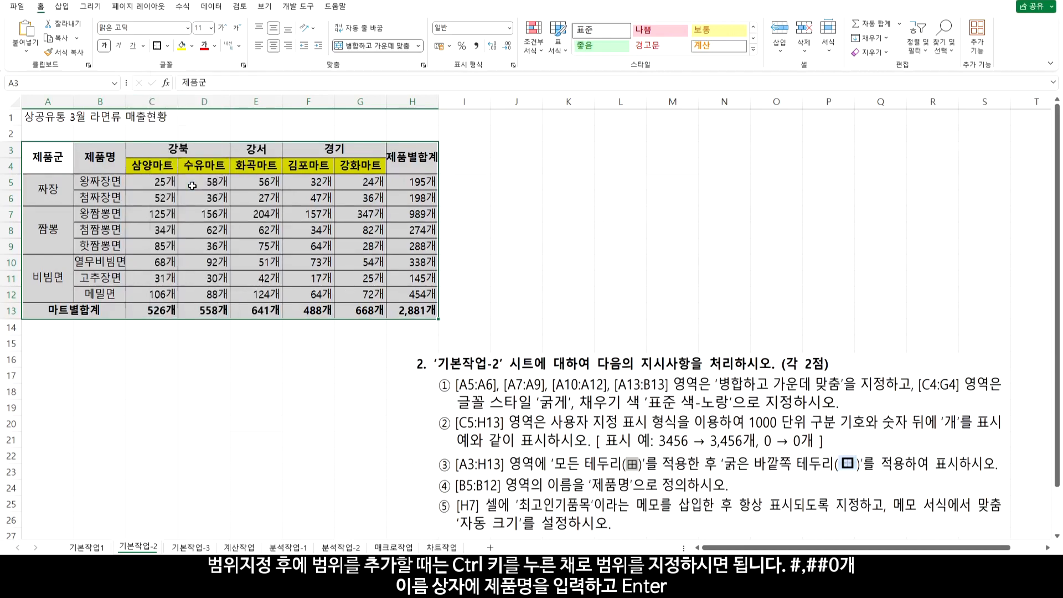
pyautogui.moveTo(101, 183); pyautogui.dragTo(113, 288)
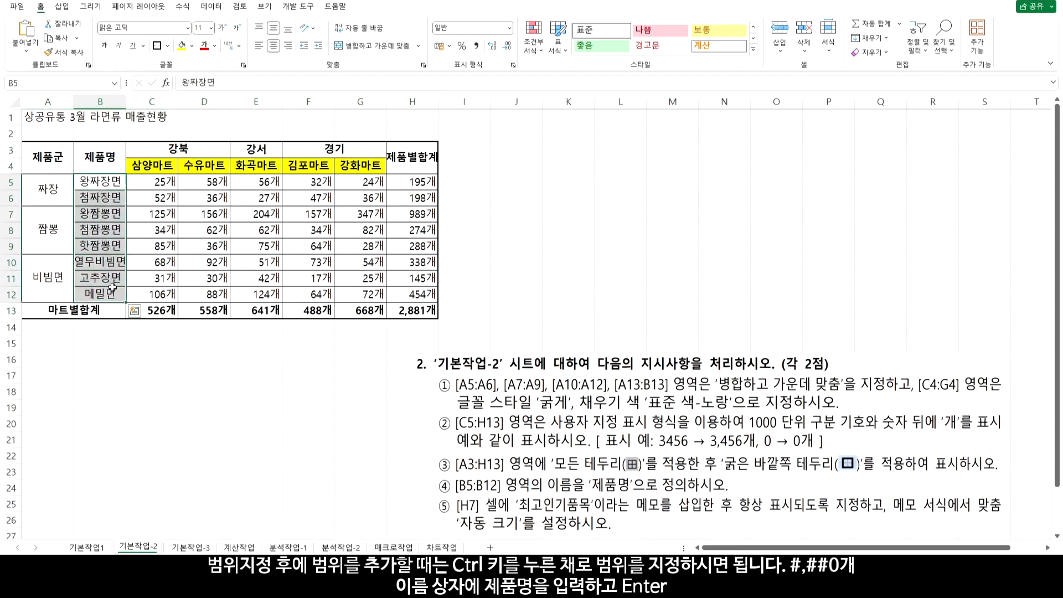
# Name the product range B5:B12 '제품명' in the Name Box and reselect it to verify
pyautogui.click(43, 83)
pyautogui.write('제품명')
pyautogui.press('Return')
pyautogui.moveTo(110, 181); pyautogui.dragTo(112, 289)
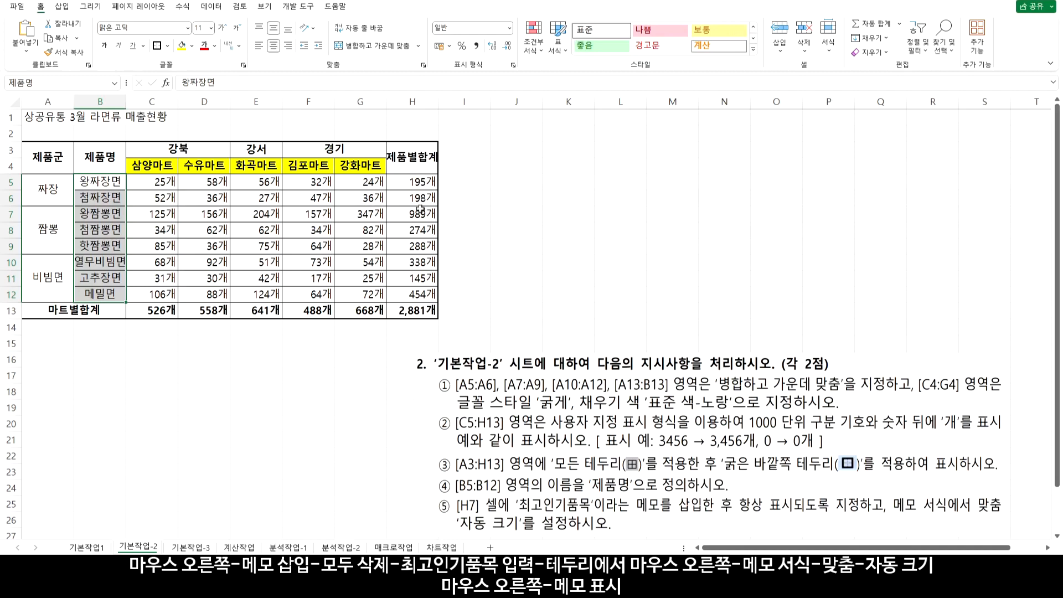
pyautogui.click(420, 215)
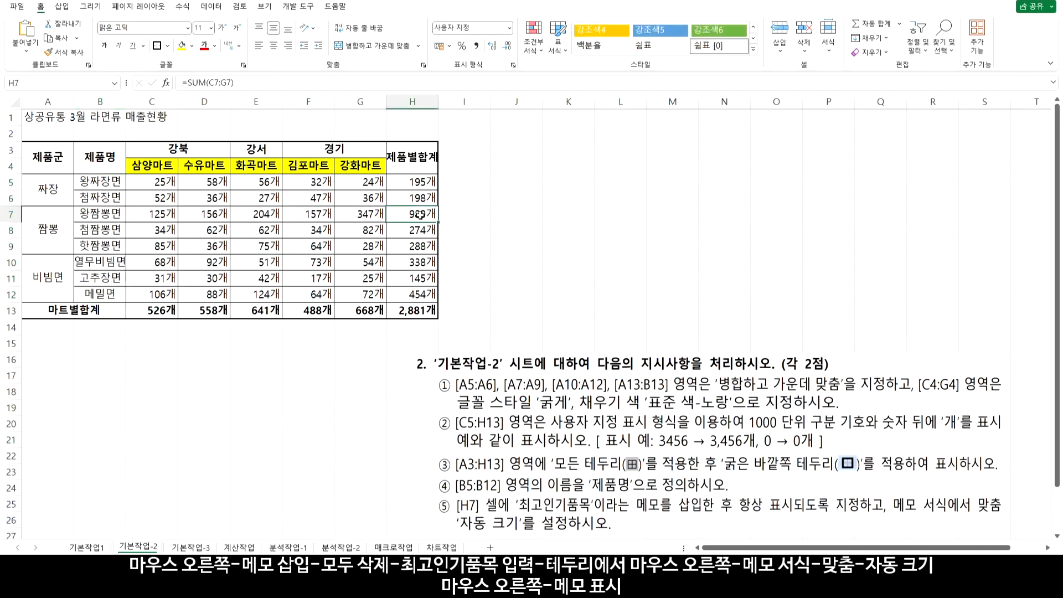
# Insert a note on H7, clear the author text, and type 최고인기품목
pyautogui.rightClick(421, 217)
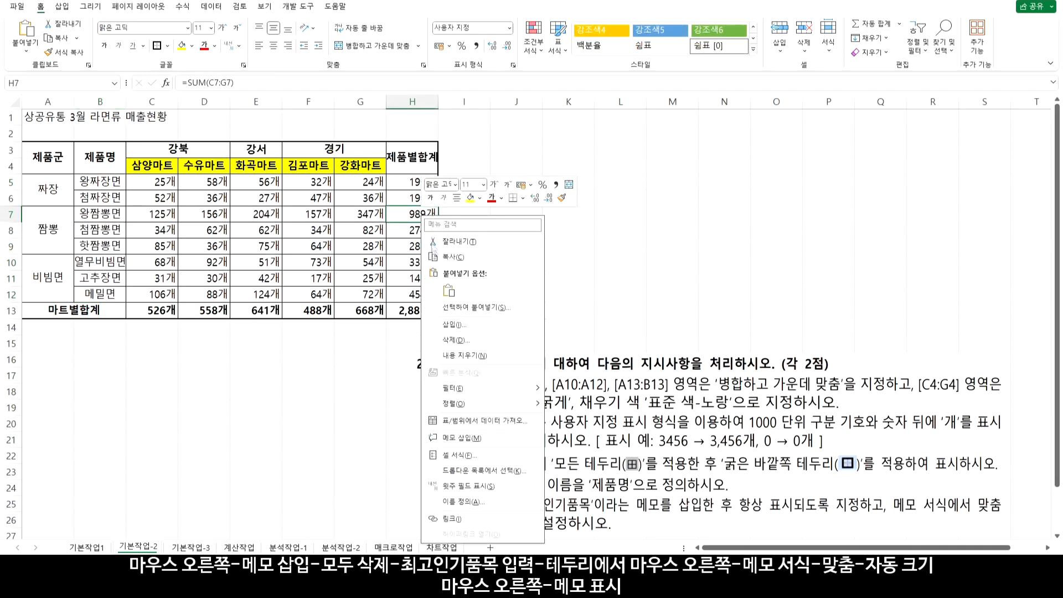
pyautogui.click(474, 438)
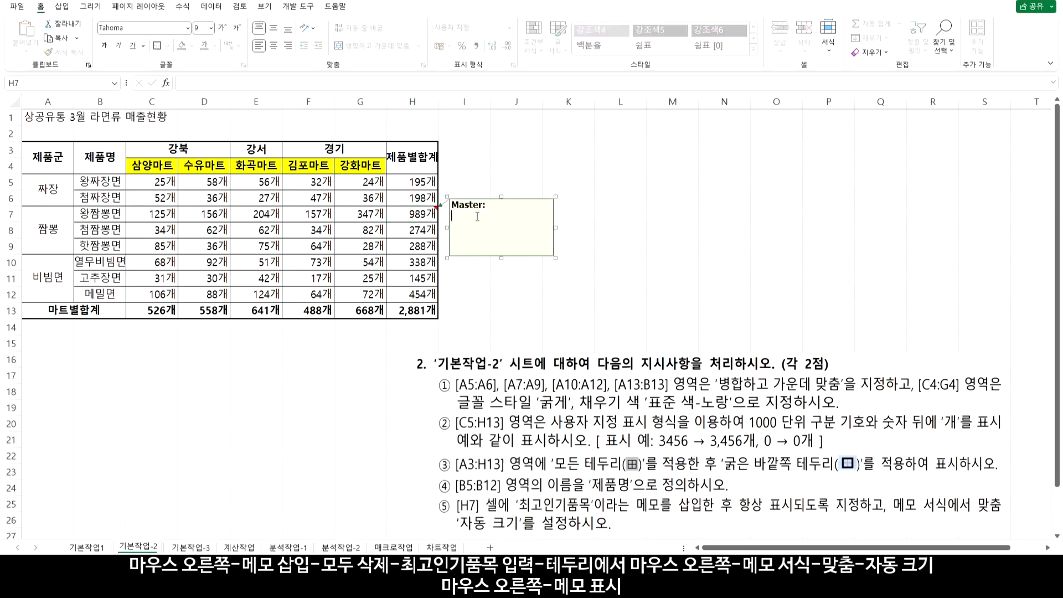
pyautogui.hotkey('ctrl', 'a')
pyautogui.press('Delete')
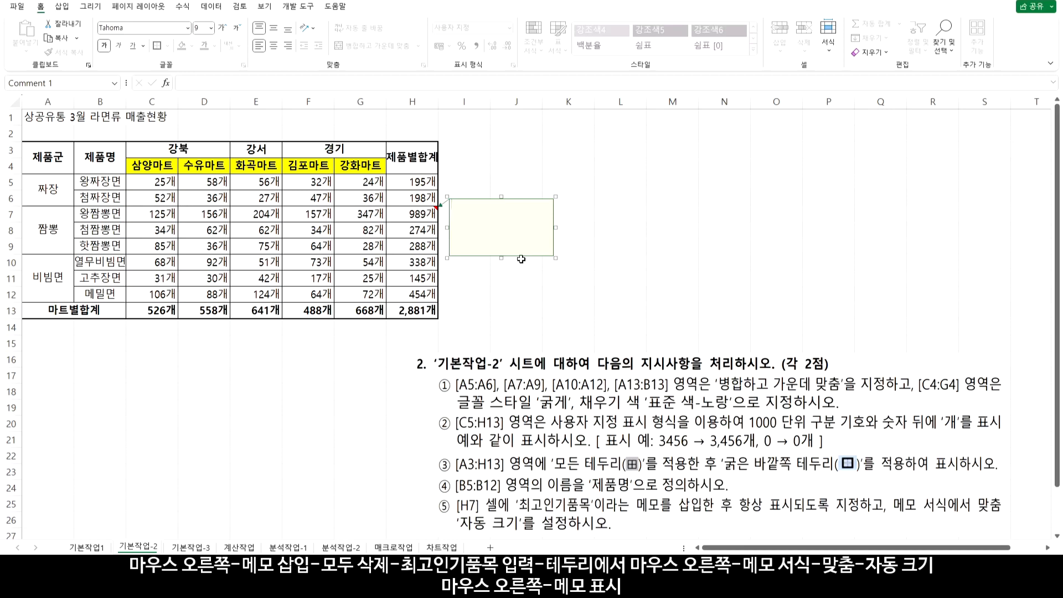
pyautogui.write('최고인ㄱ기품ㅁ')
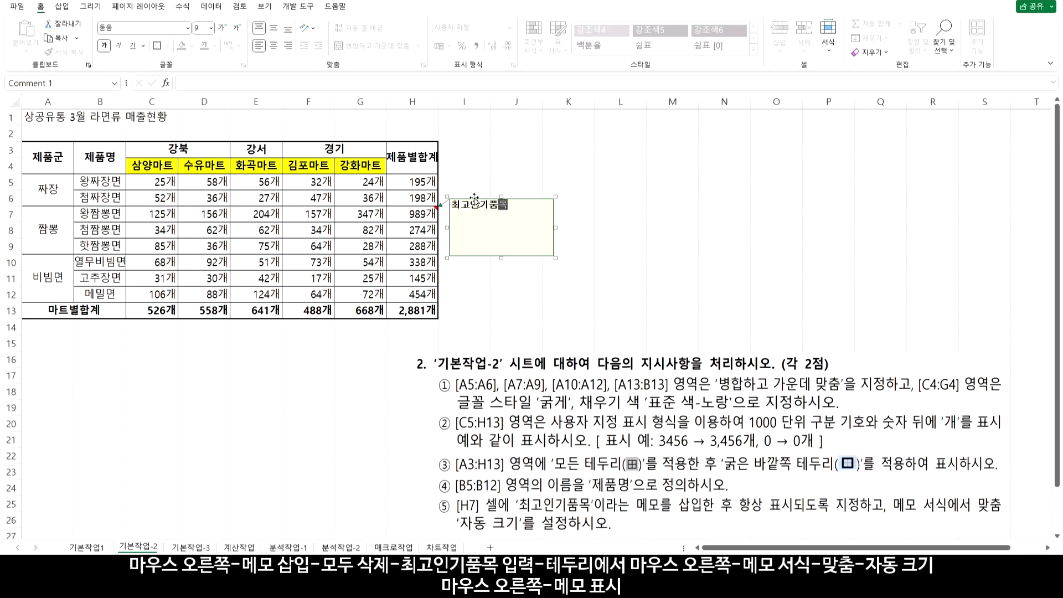
# Turn on Automatic size in the note's Format Comment Alignment settings
pyautogui.rightClick(475, 201)
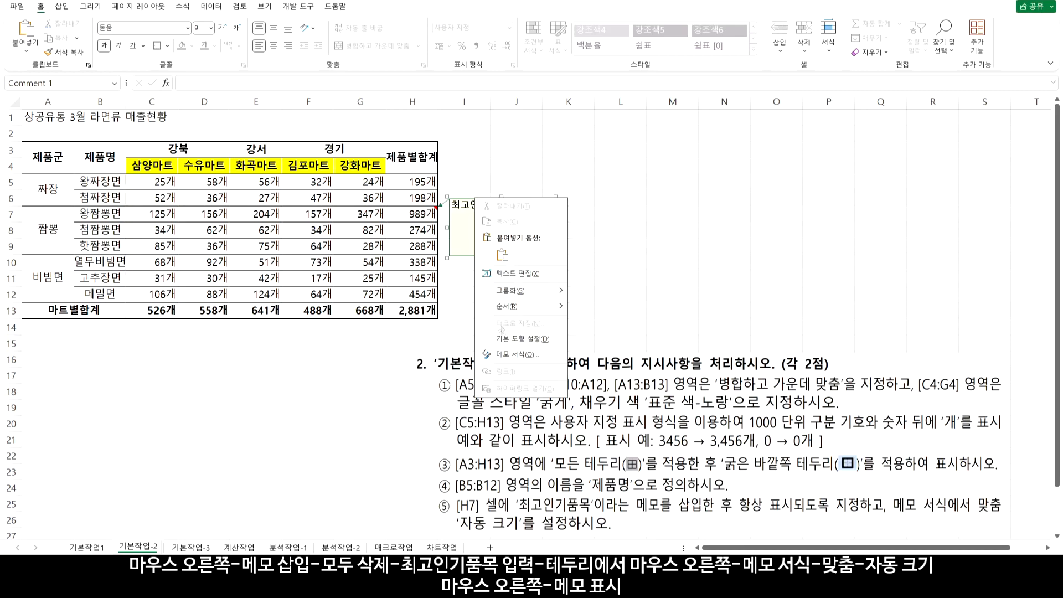
pyautogui.click(515, 354)
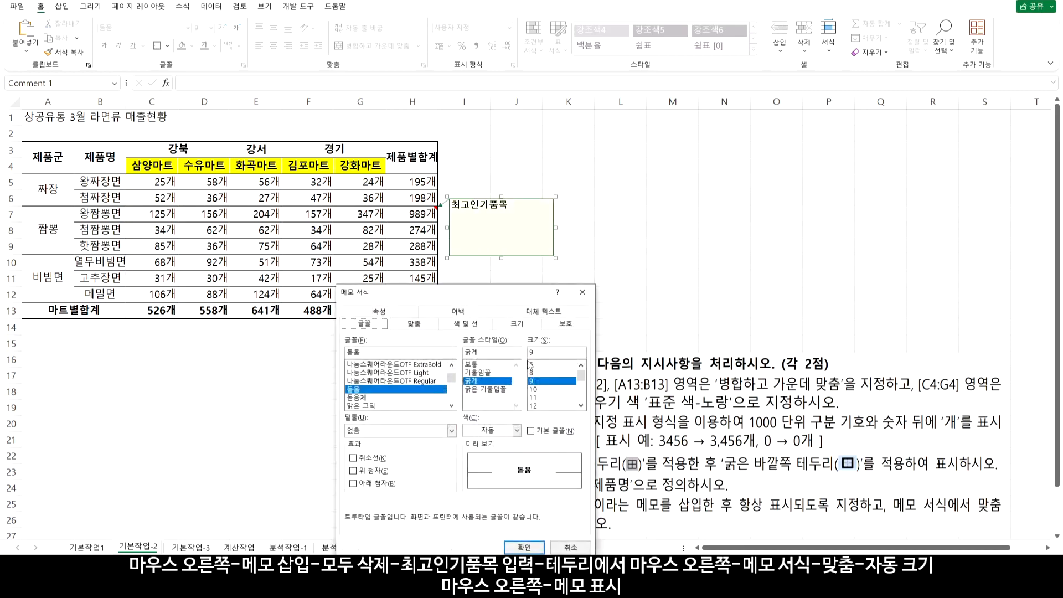
pyautogui.moveTo(487, 295); pyautogui.dragTo(621, 94)
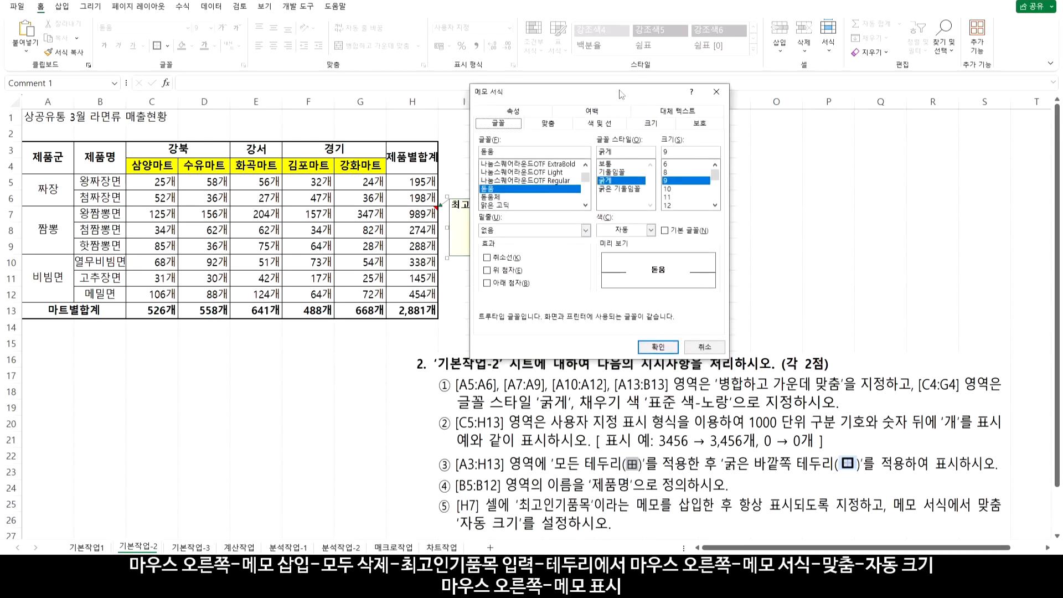
pyautogui.click(555, 125)
pyautogui.click(491, 192)
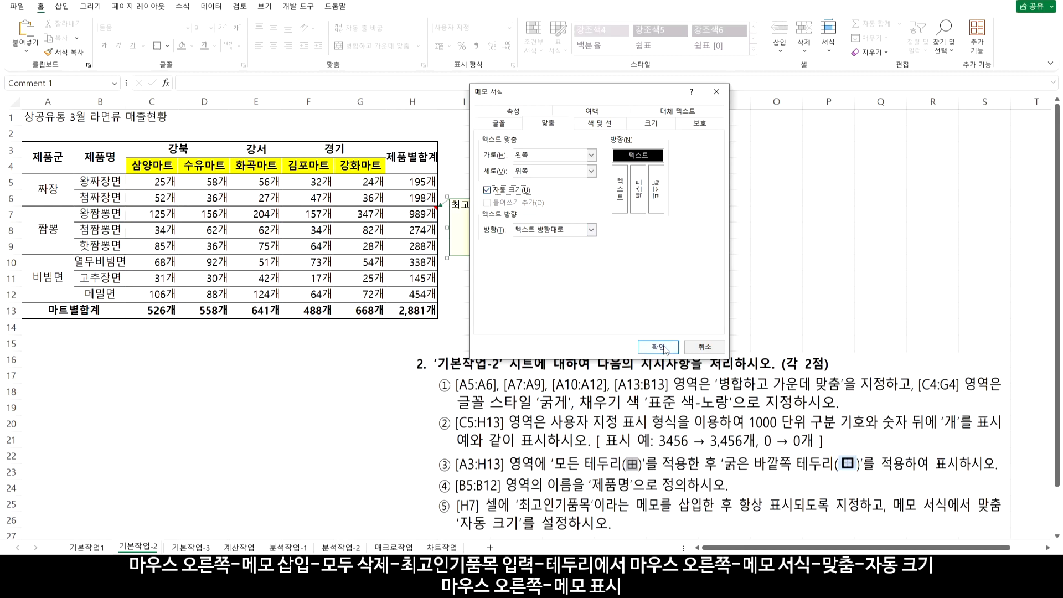
pyautogui.click(663, 346)
pyautogui.click(410, 214)
# Set the H7 note to show permanently via Show/Hide Notes
pyautogui.moveTo(415, 214)
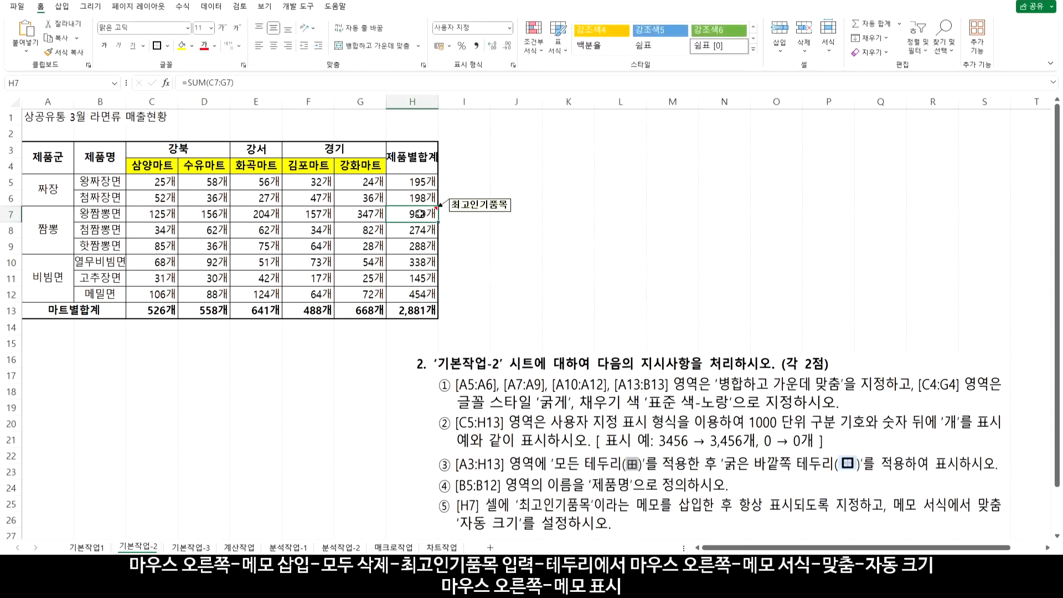
pyautogui.rightClick(420, 215)
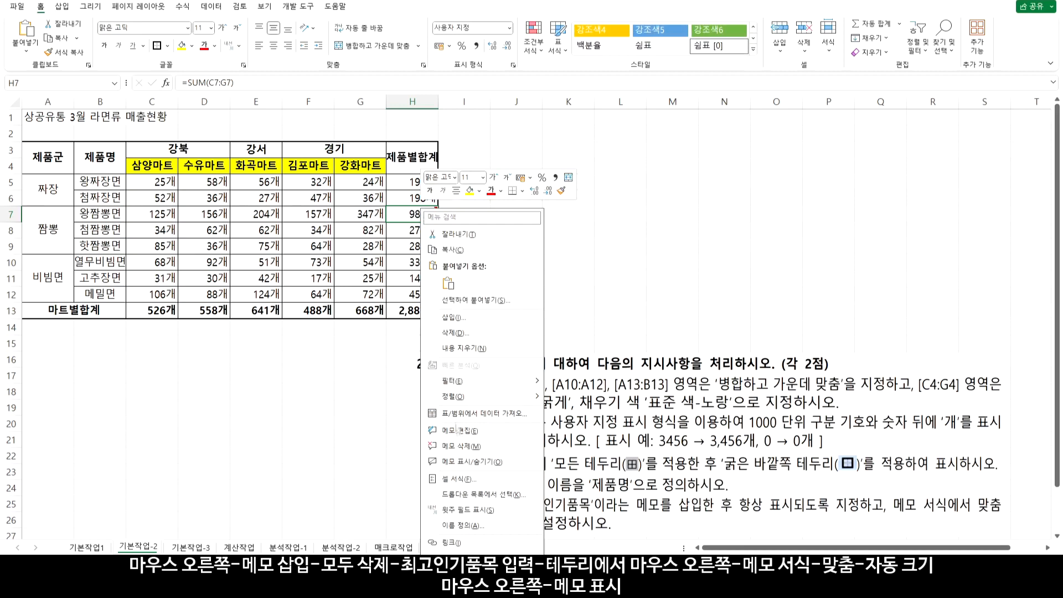
pyautogui.click(455, 462)
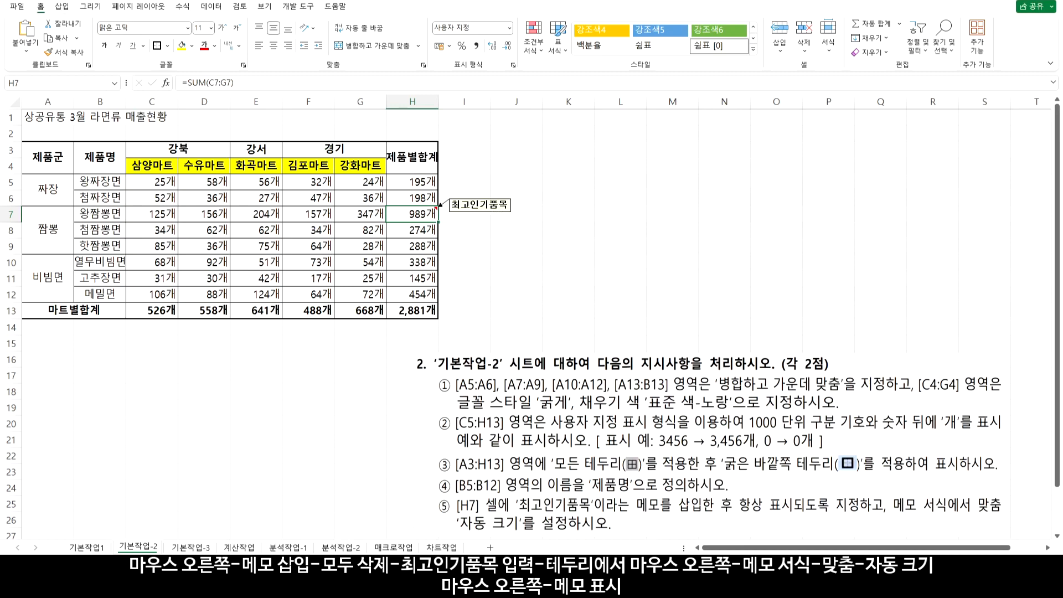
pyautogui.click(479, 205)
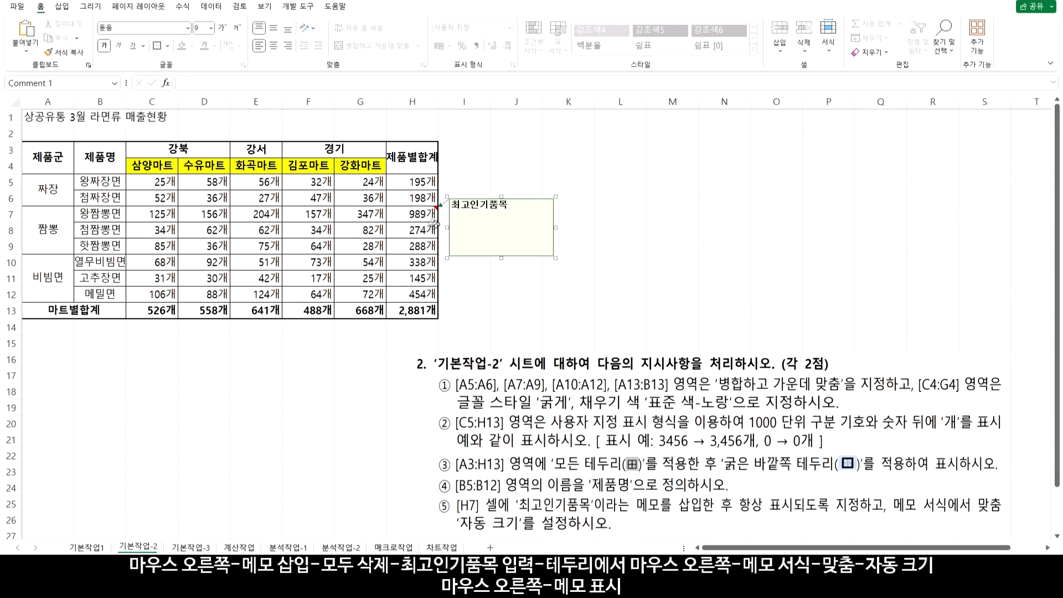
pyautogui.rightClick(492, 223)
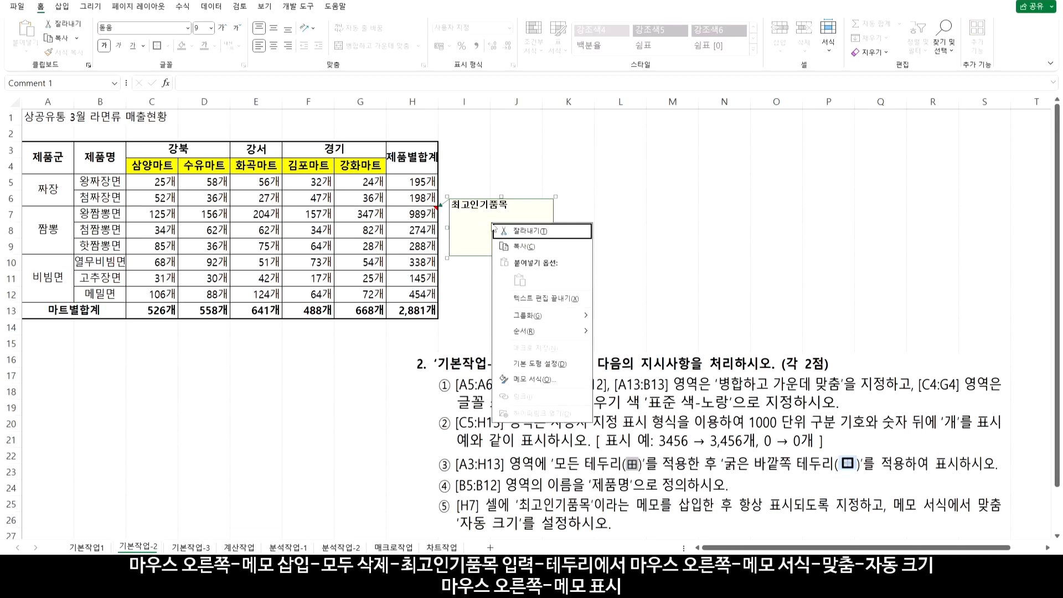
pyautogui.click(535, 380)
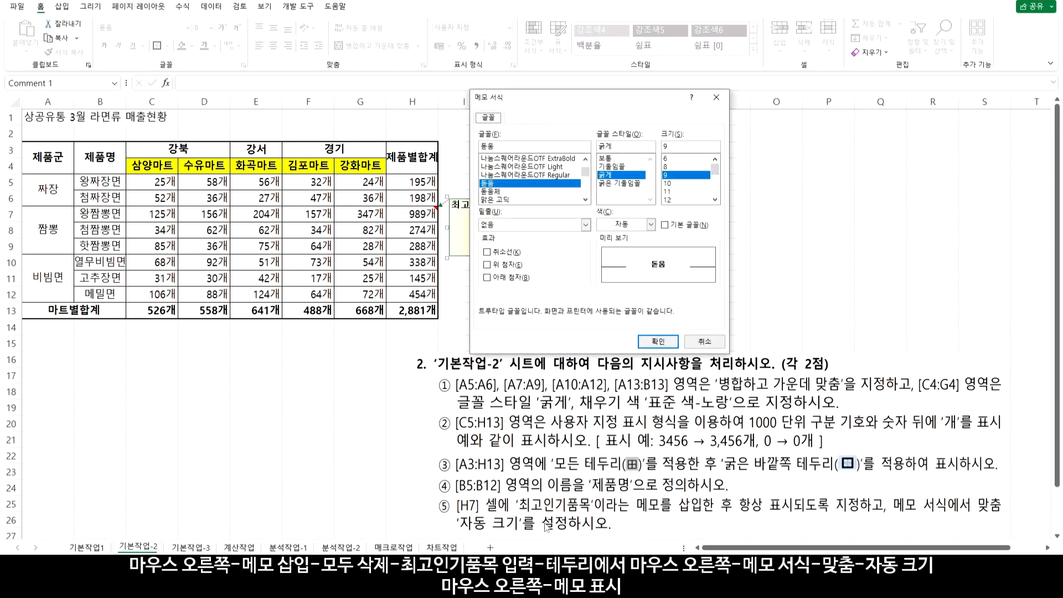
pyautogui.click(716, 98)
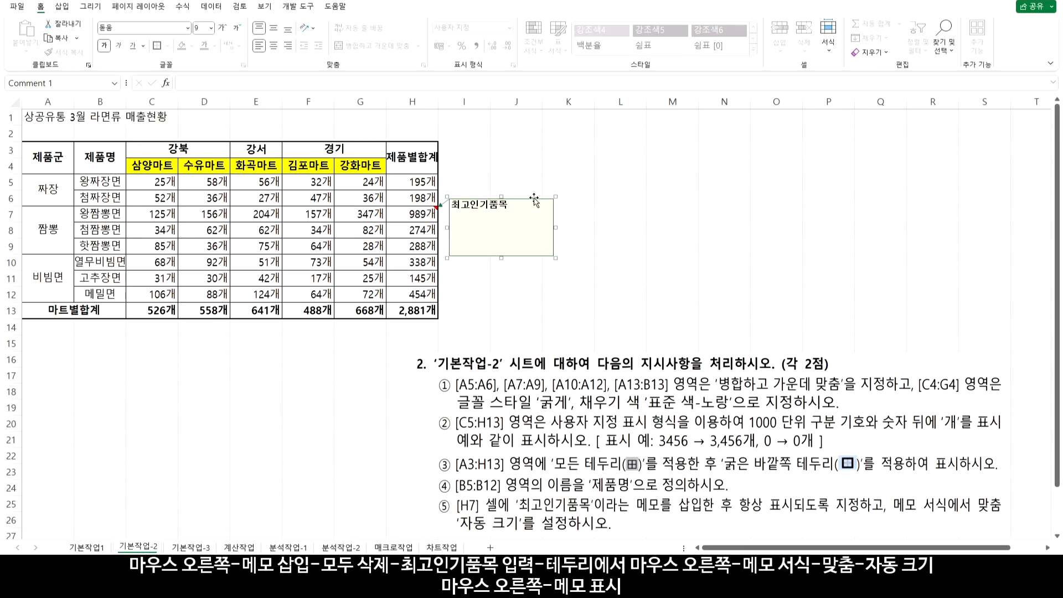
# Re-apply Automatic size on the note's Alignment tab and leave the note
pyautogui.rightClick(534, 199)
pyautogui.click(572, 354)
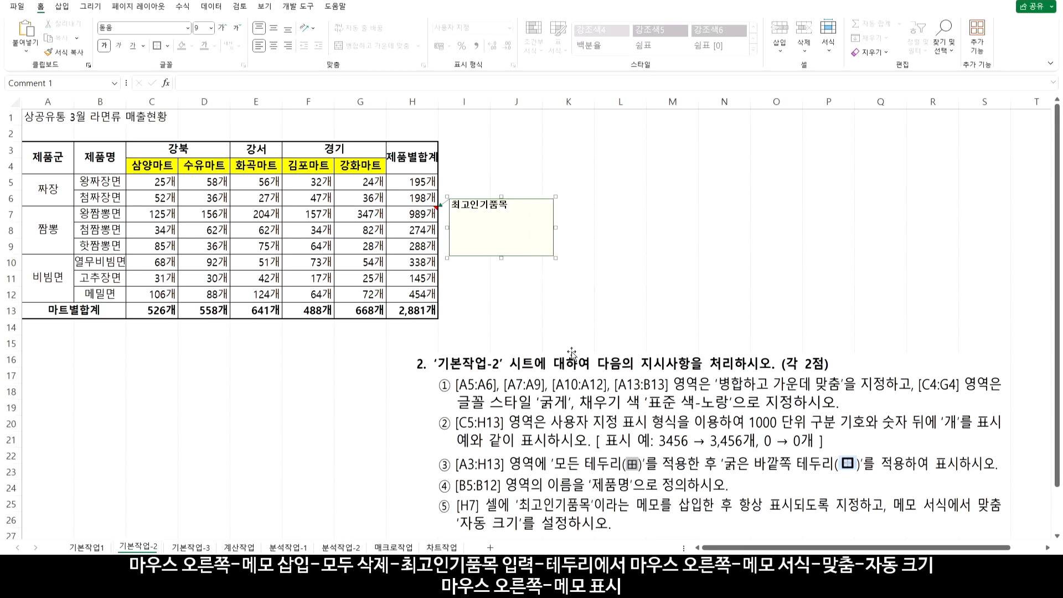
pyautogui.click(548, 124)
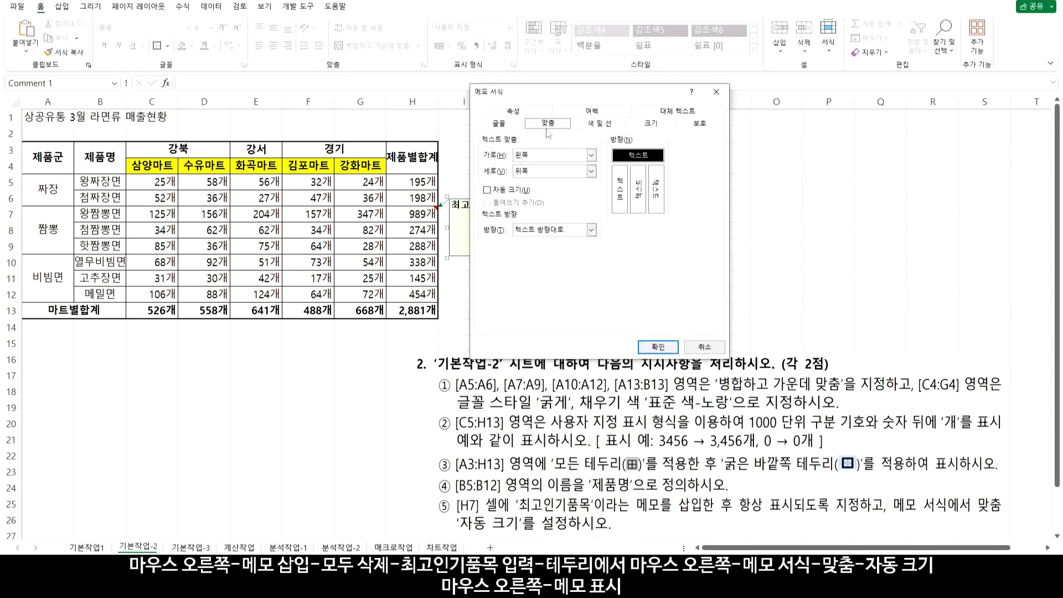
pyautogui.click(494, 192)
pyautogui.click(657, 347)
pyautogui.click(568, 245)
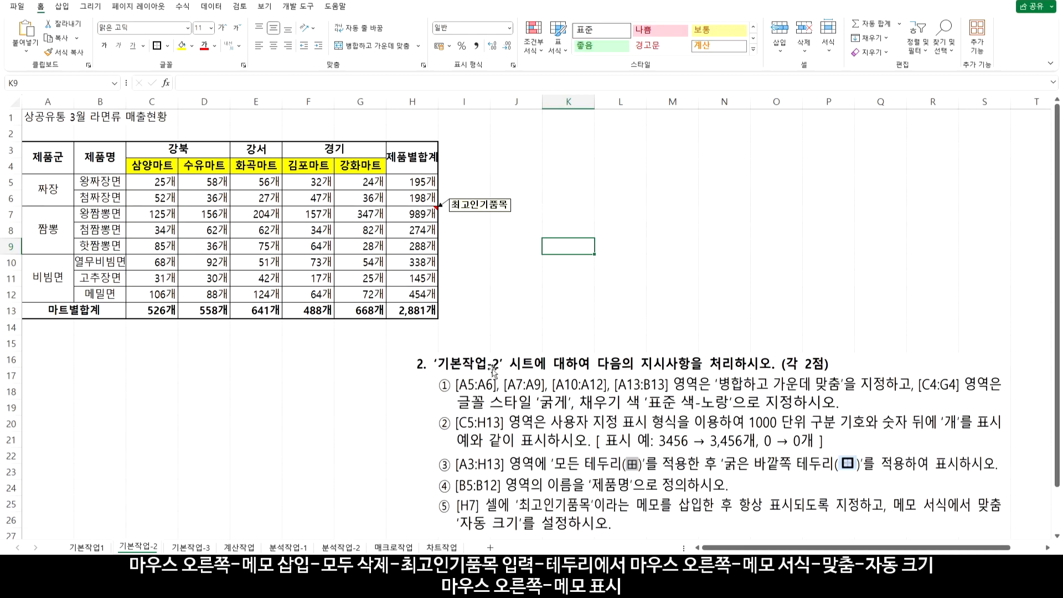
# Switch to the 기본작업-3 sheet and select A4:G15 without the header row
pyautogui.hotkey('ctrl', 'pagedown')
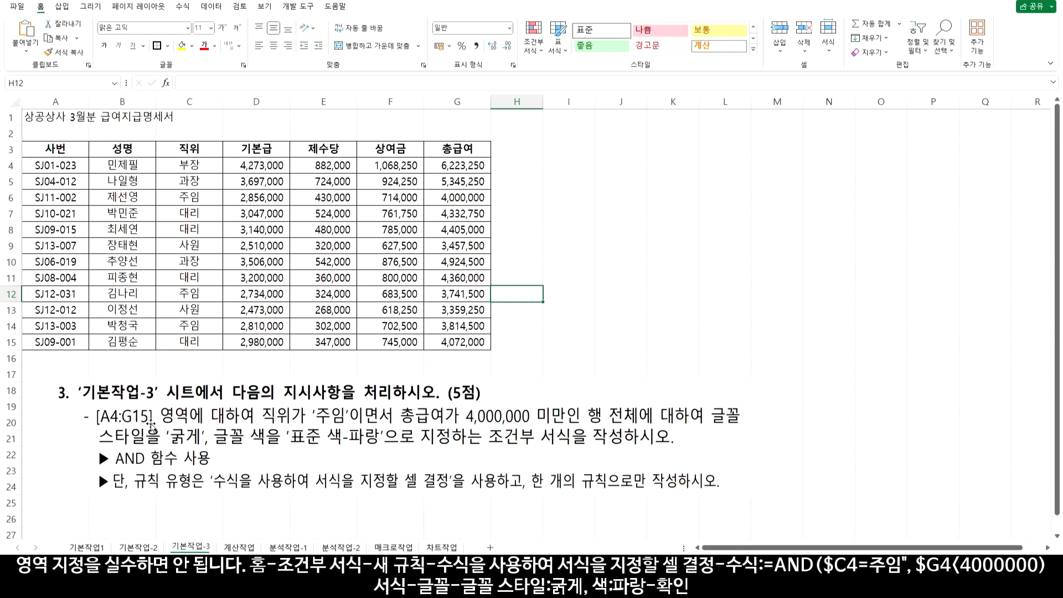
pyautogui.moveTo(48, 165); pyautogui.dragTo(451, 343)
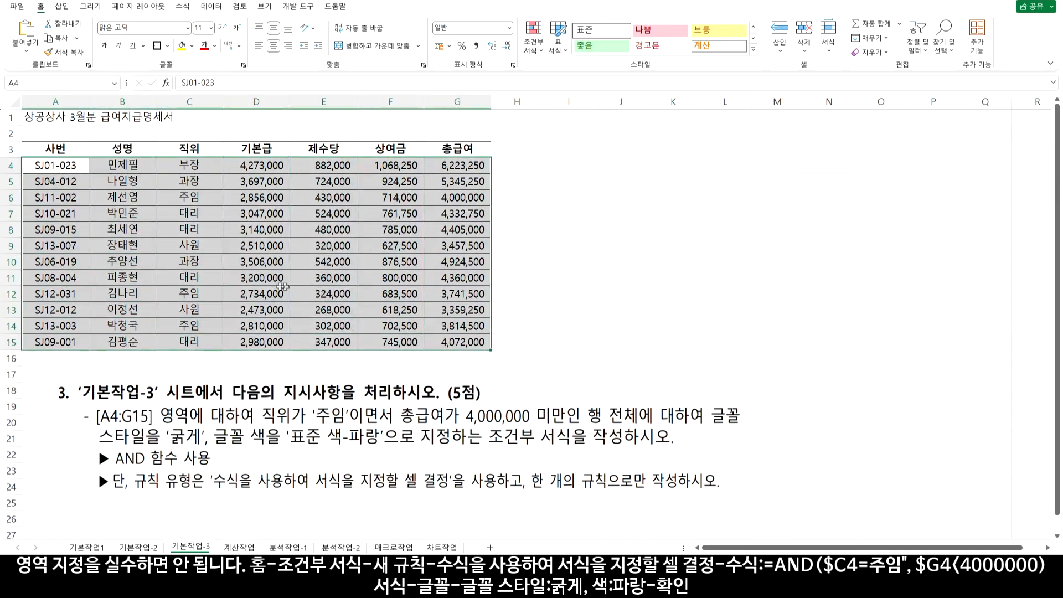
pyautogui.moveTo(58, 149); pyautogui.dragTo(468, 342)
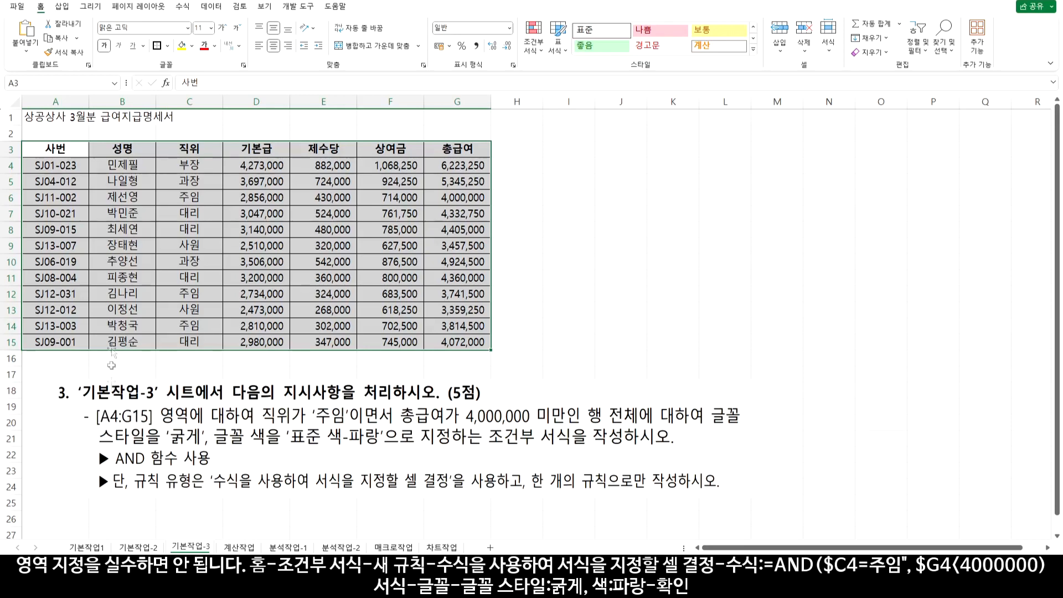
pyautogui.moveTo(60, 166); pyautogui.dragTo(438, 335)
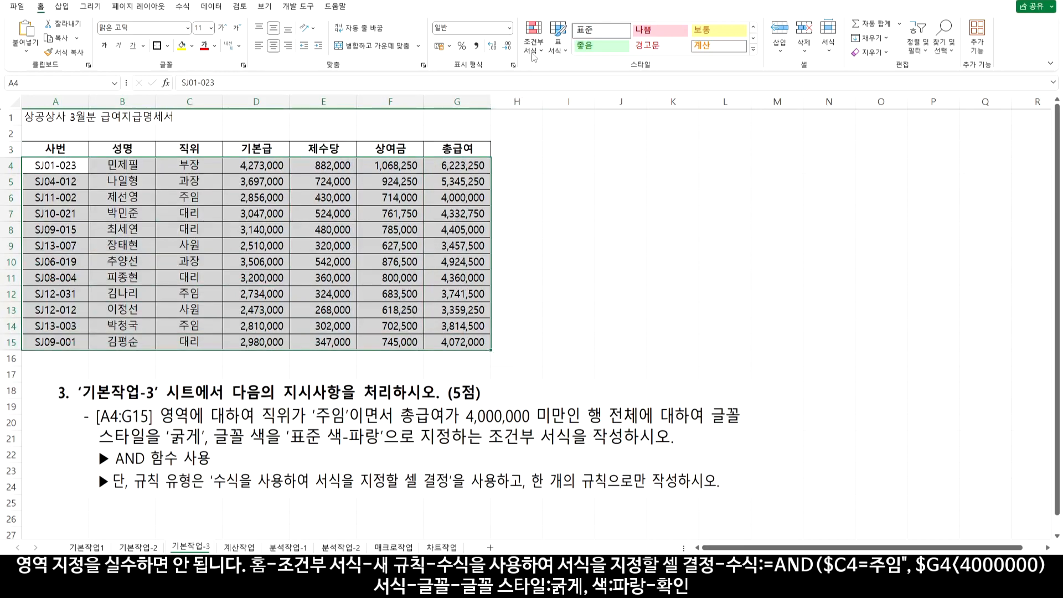
# Create a new 'Use a formula' conditional formatting rule and reference C4 in its formula
pyautogui.click(533, 44)
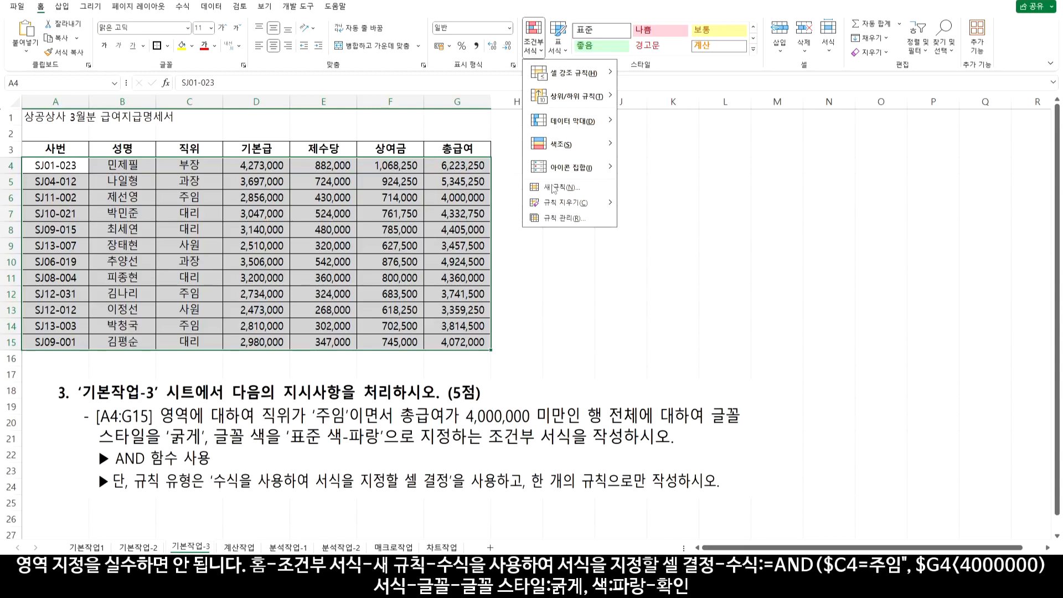
pyautogui.click(552, 188)
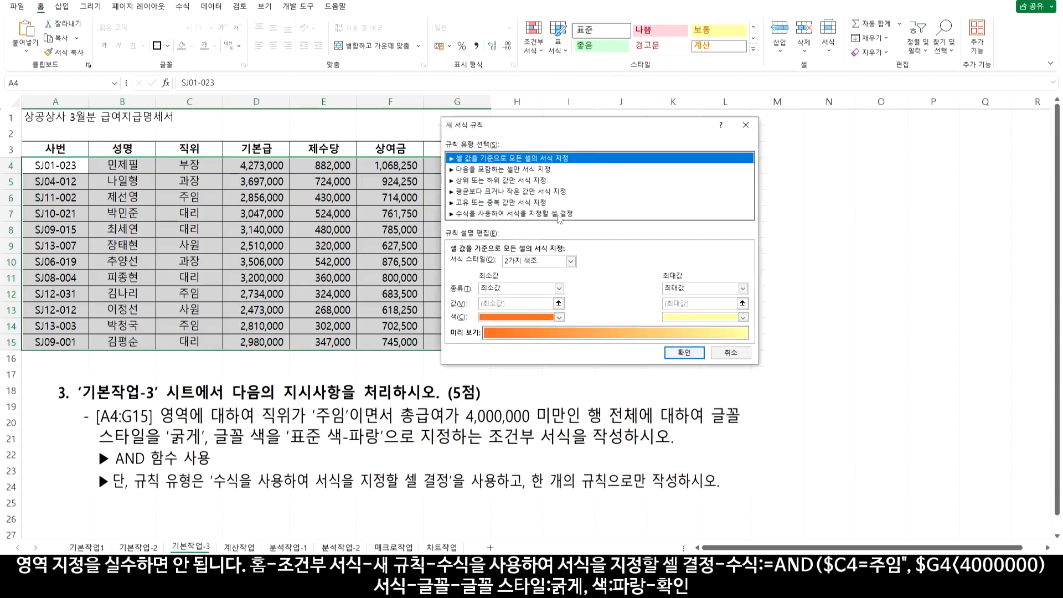
pyautogui.click(563, 215)
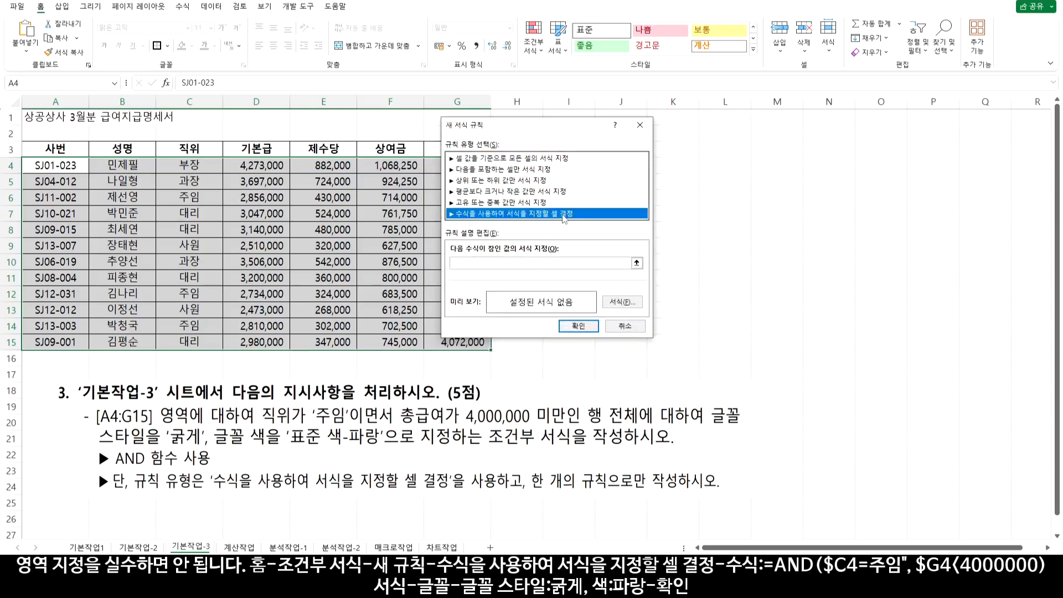
pyautogui.click(476, 262)
pyautogui.click(476, 263)
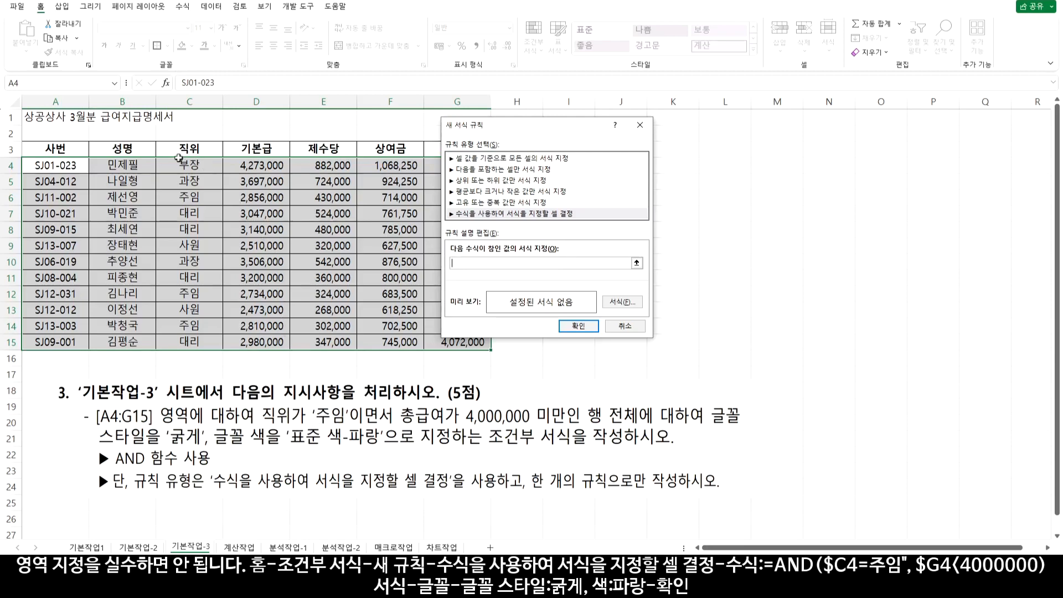
pyautogui.click(190, 165)
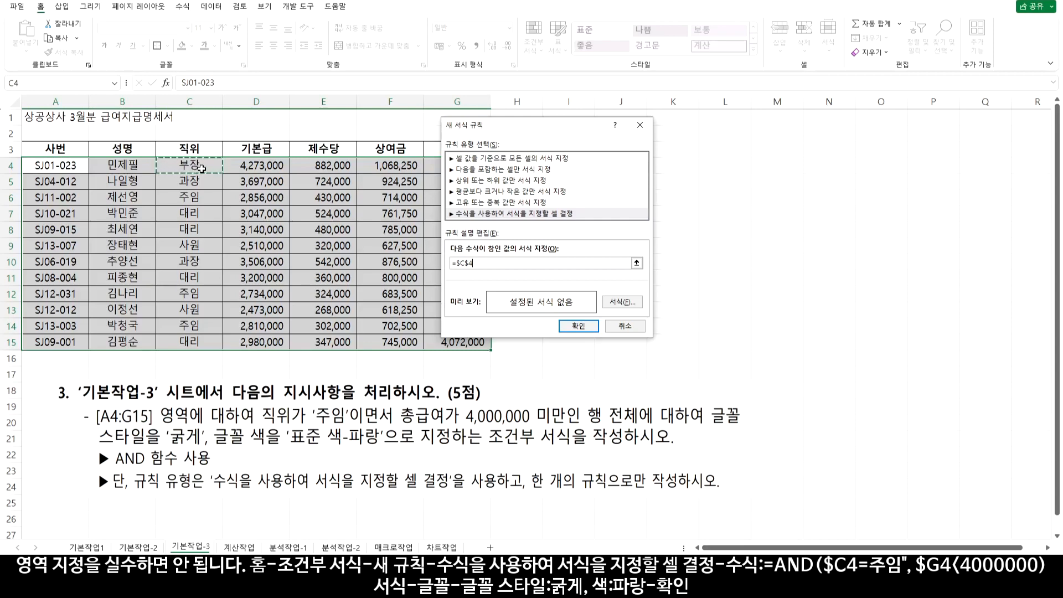
# Complete the rule formula as =and($C4="주임",$G4<4000000) and open its Format settings
pyautogui.press('F4')
pyautogui.press('F4')
pyautogui.click(458, 262)
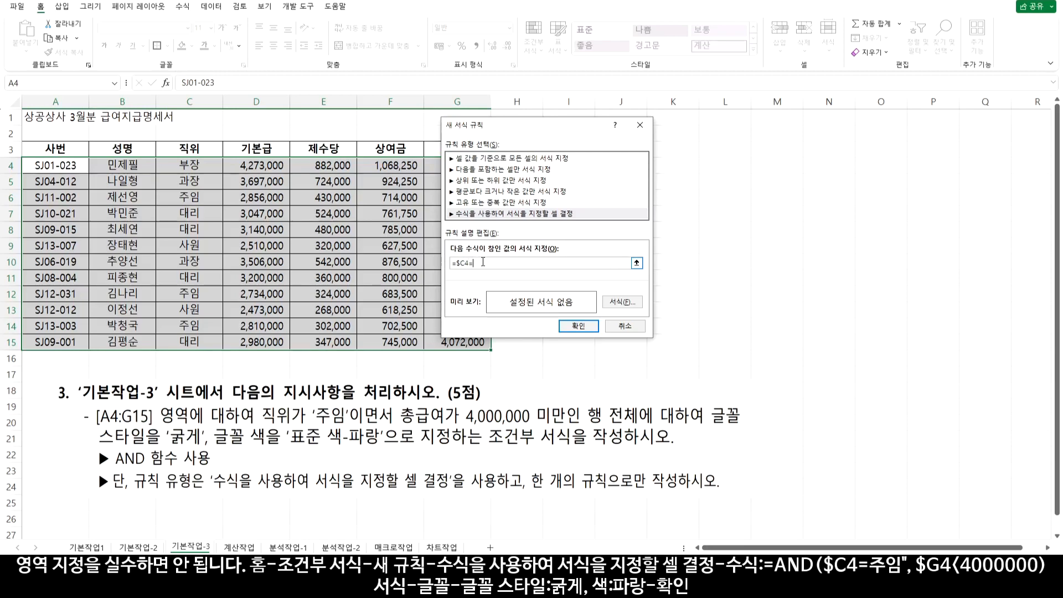
pyautogui.write('nd')
pyautogui.write('주임"')
pyautogui.write('and')
pyautogui.write('(')
pyautogui.moveTo(523, 131); pyautogui.dragTo(621, 132)
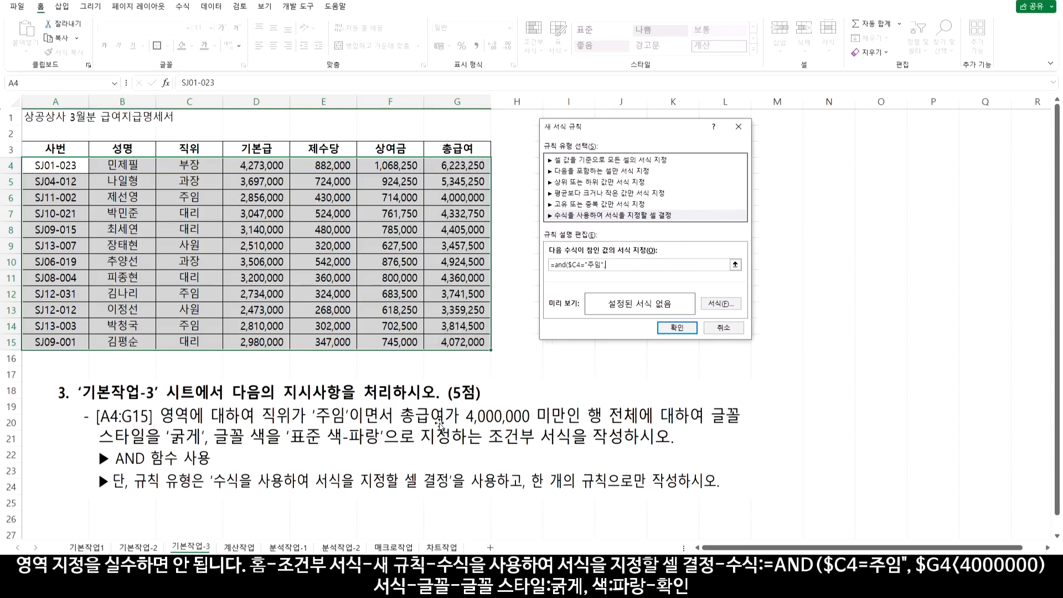
pyautogui.click(468, 165)
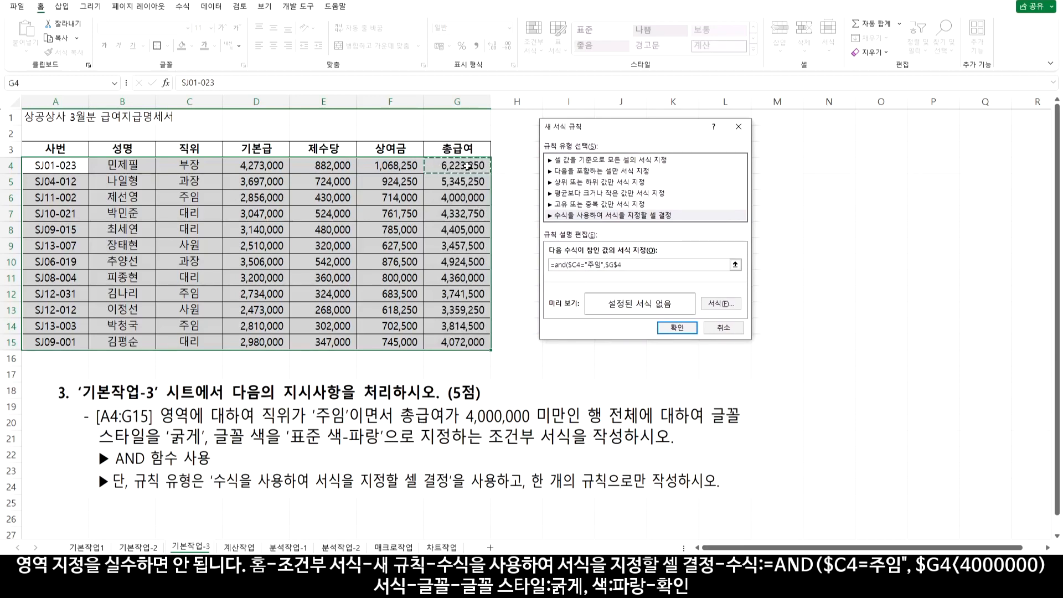
pyautogui.press('F4')
pyautogui.press('F4')
pyautogui.write('<4000000')
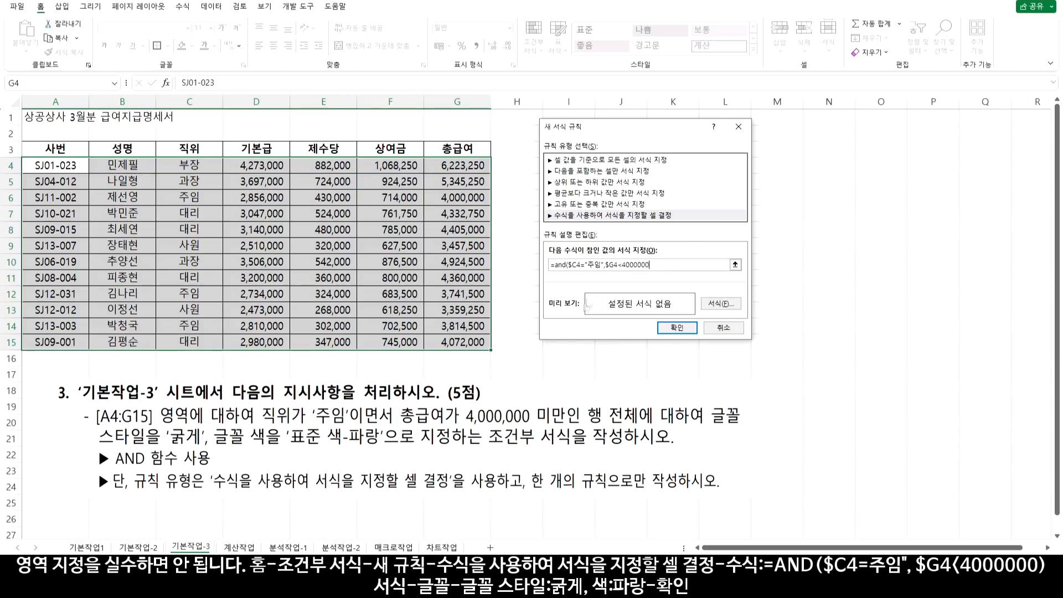
pyautogui.moveTo(623, 265); pyautogui.dragTo(651, 265)
pyautogui.click(655, 265)
pyautogui.click(721, 303)
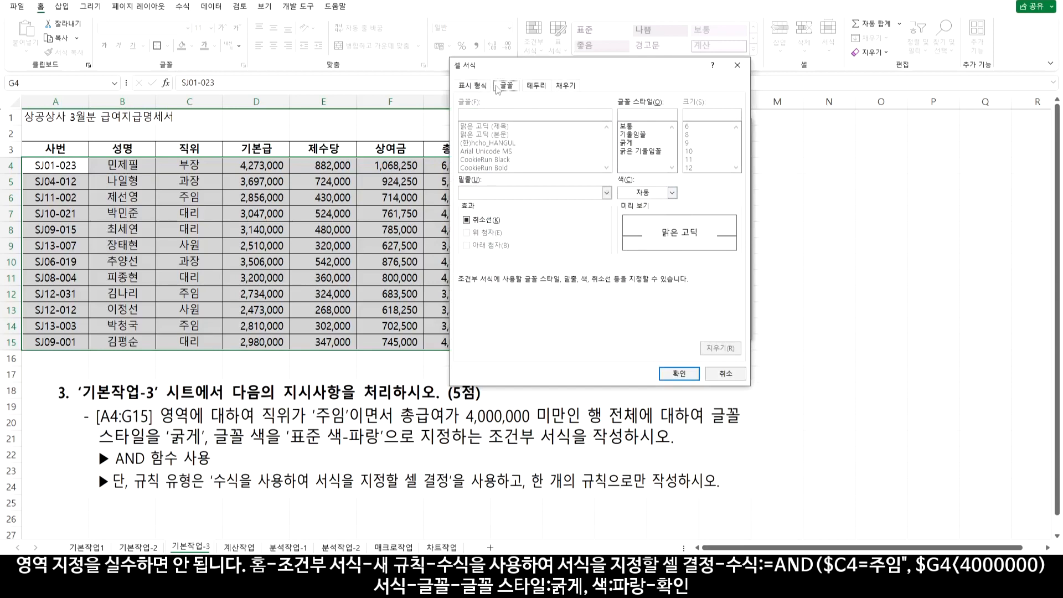
# Set the rule's font to bold standard Blue and apply the rule
pyautogui.click(629, 144)
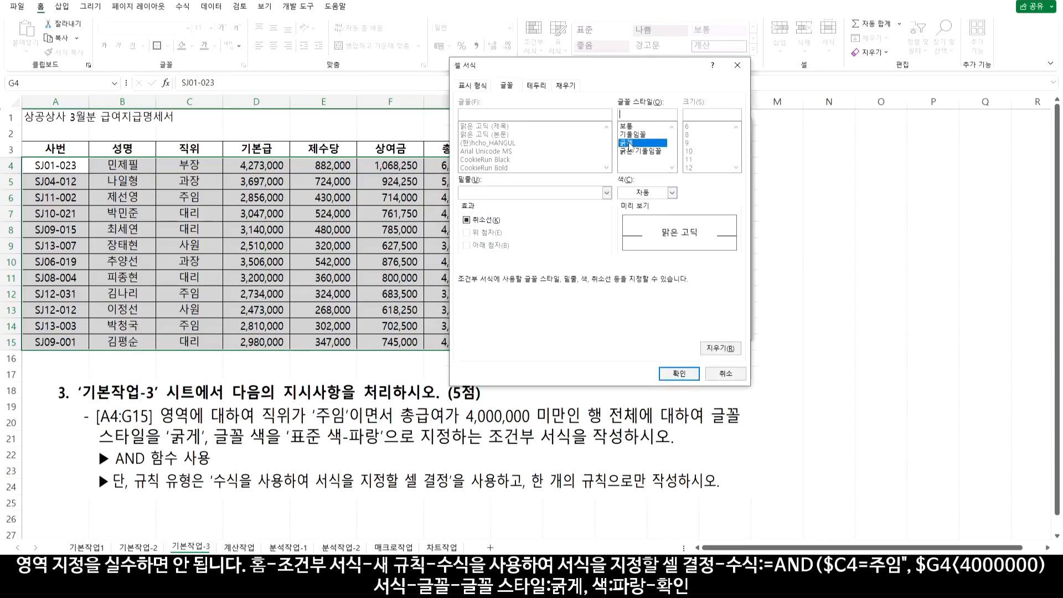
pyautogui.click(638, 193)
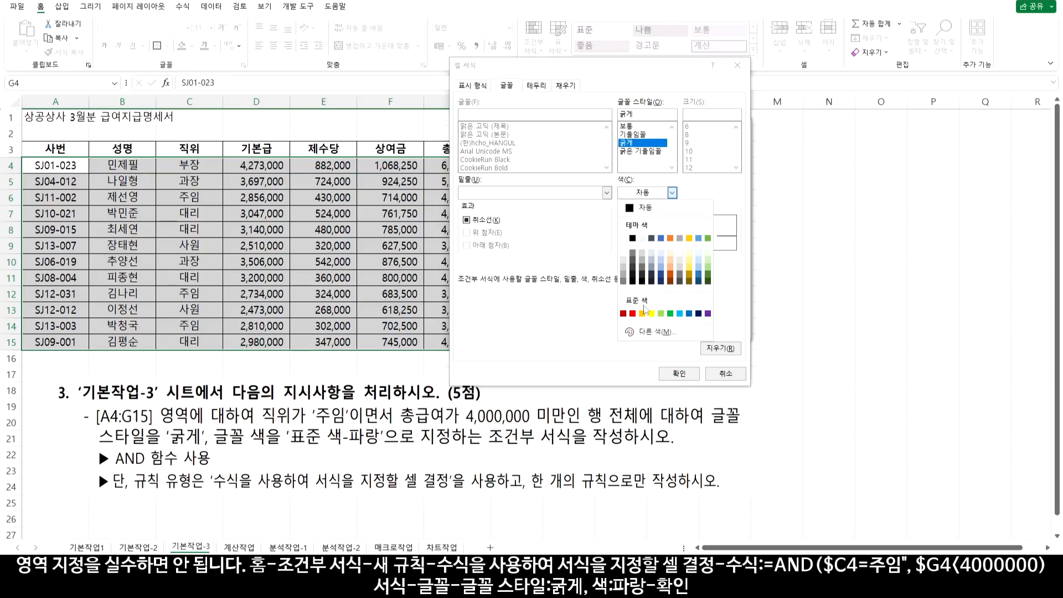
pyautogui.click(689, 313)
pyautogui.click(679, 373)
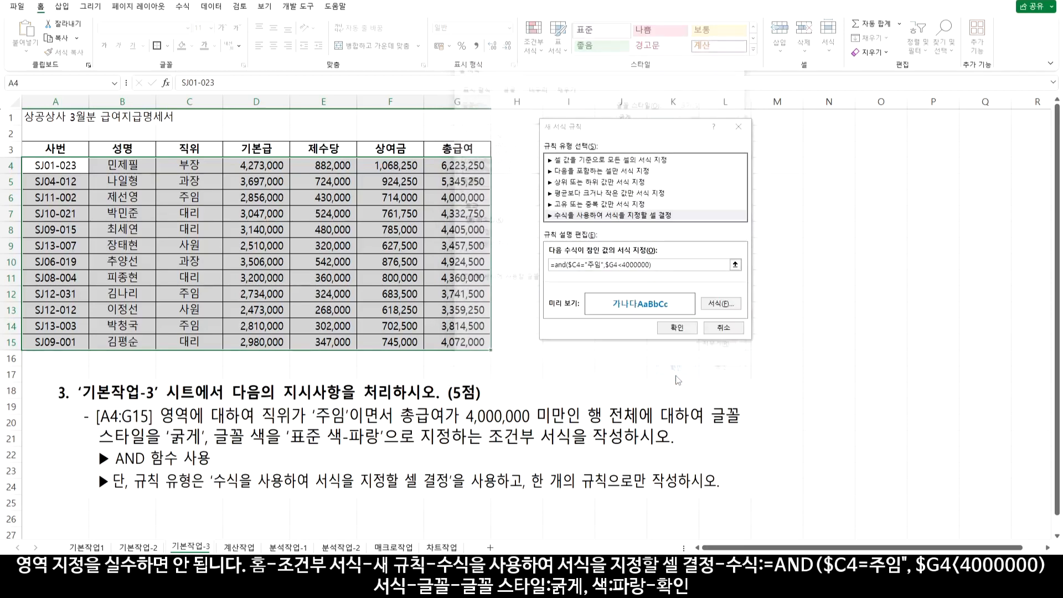
pyautogui.click(676, 327)
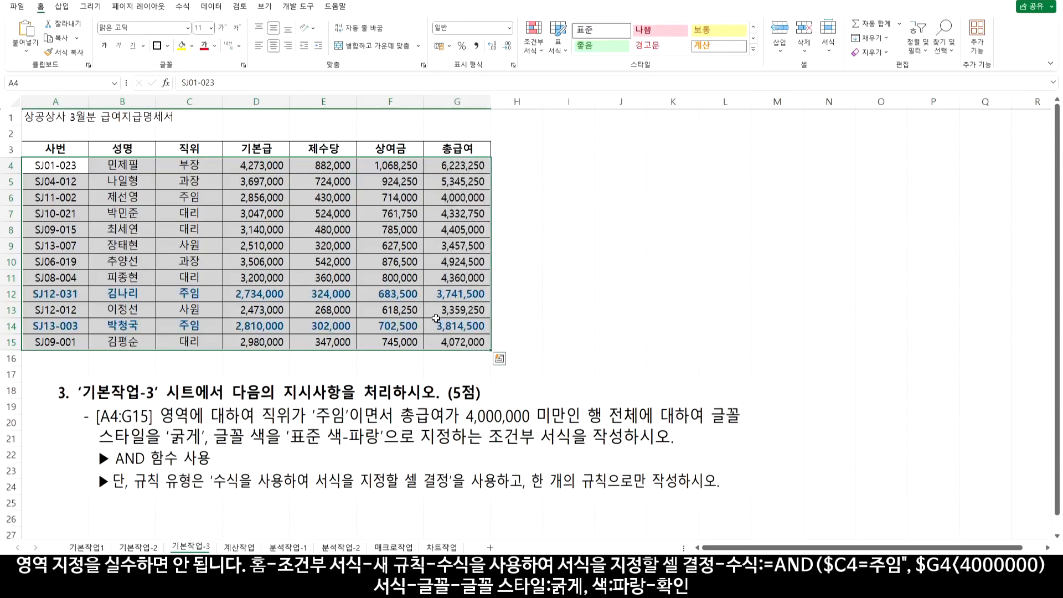
# Check rows 12 and 6 to verify which 주임 rows turned bold blue
pyautogui.click(196, 291)
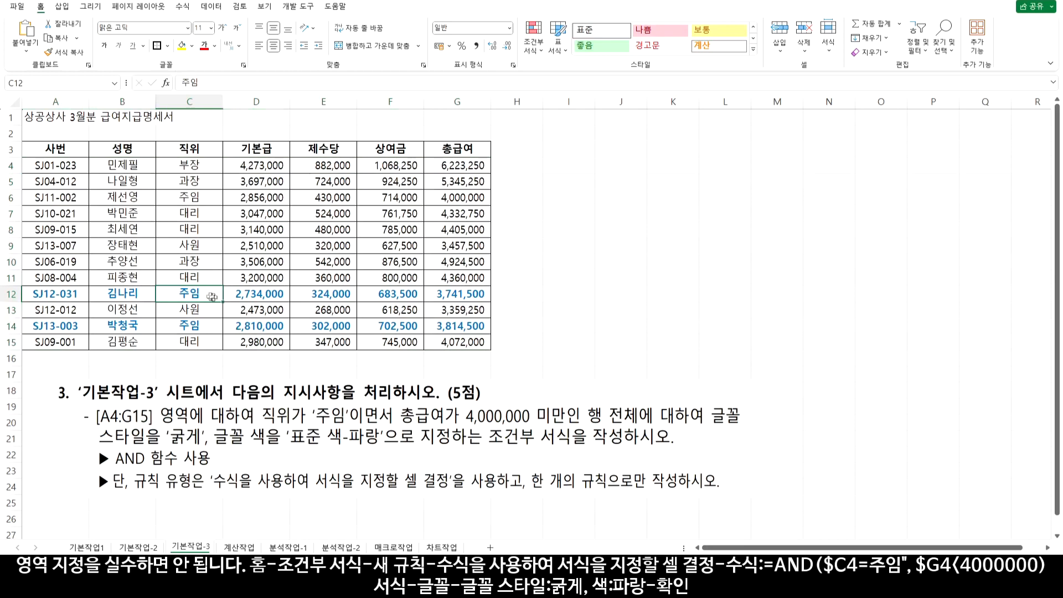
pyautogui.click(445, 297)
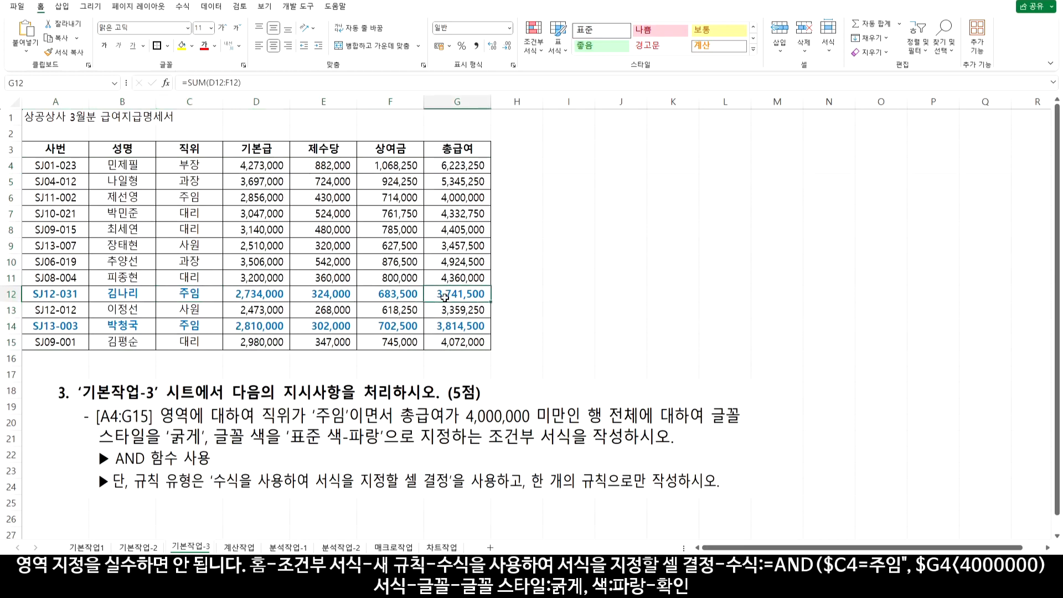
pyautogui.moveTo(446, 327); pyautogui.dragTo(434, 297)
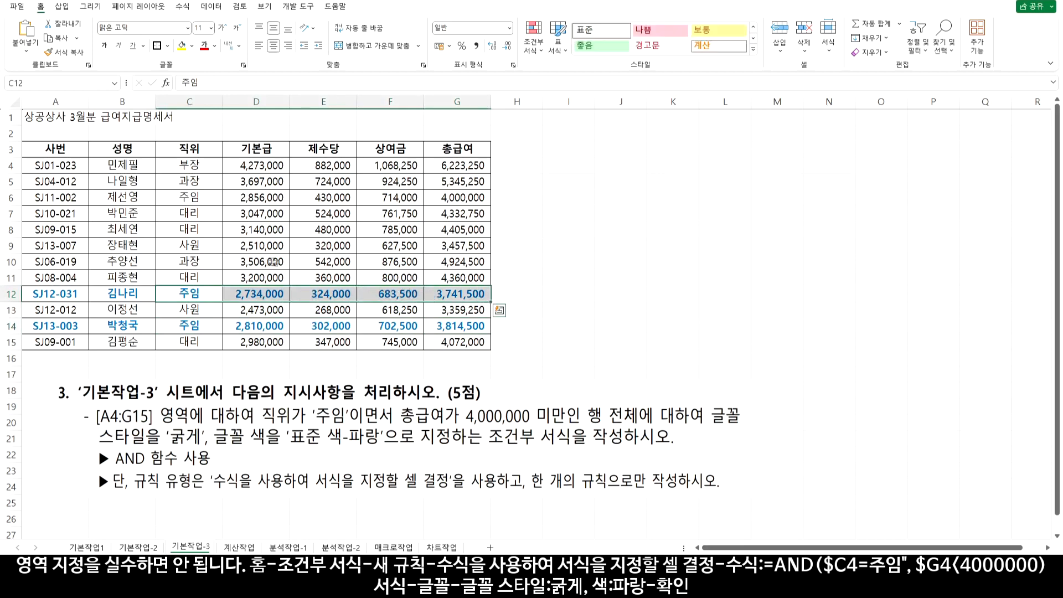
pyautogui.moveTo(191, 198); pyautogui.dragTo(384, 198)
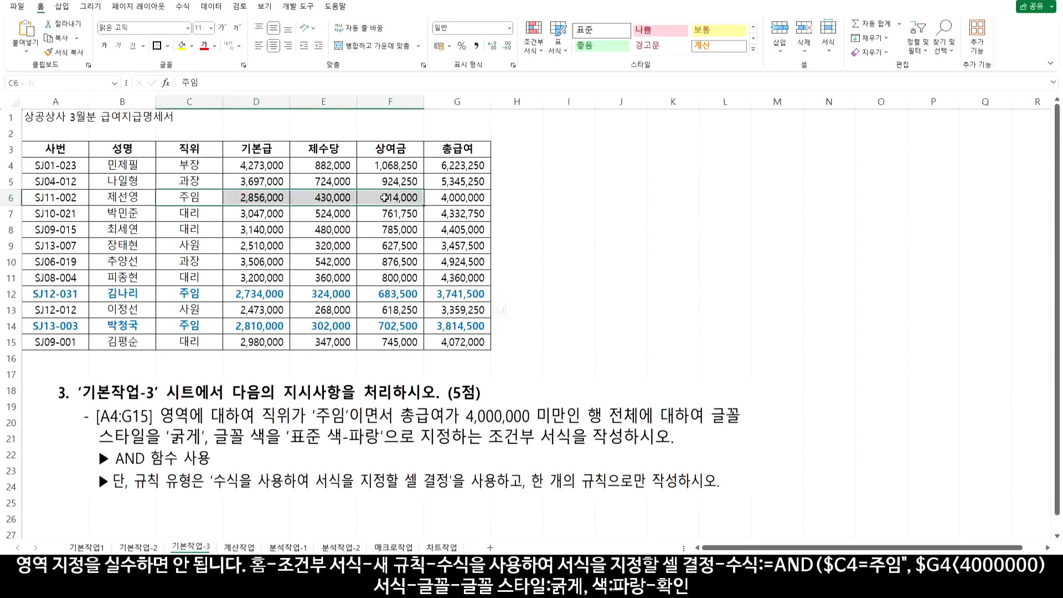
pyautogui.moveTo(455, 197); pyautogui.dragTo(62, 198)
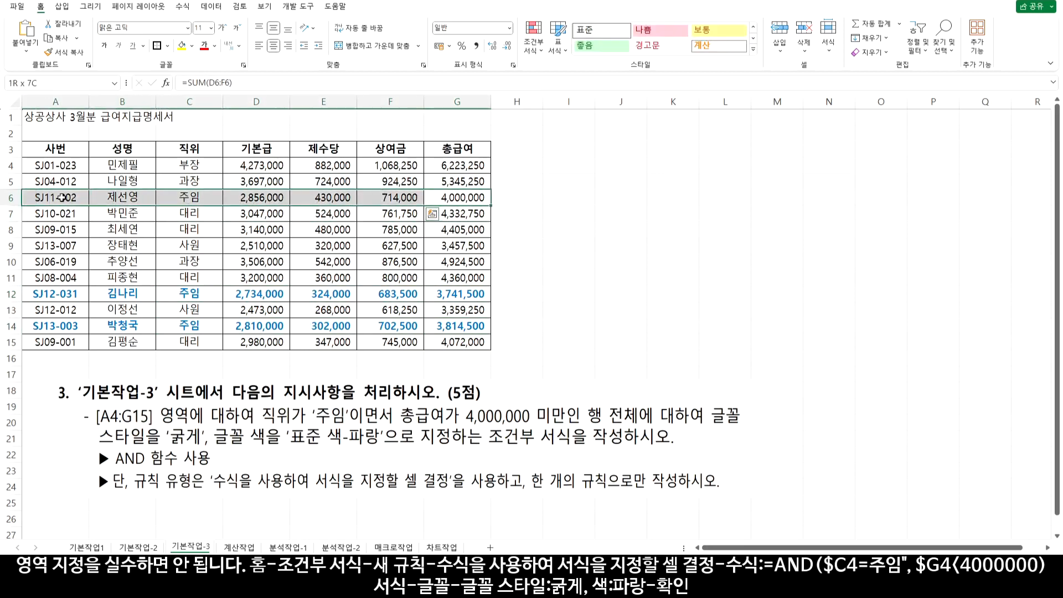
pyautogui.moveTo(457, 342); pyautogui.dragTo(55, 165)
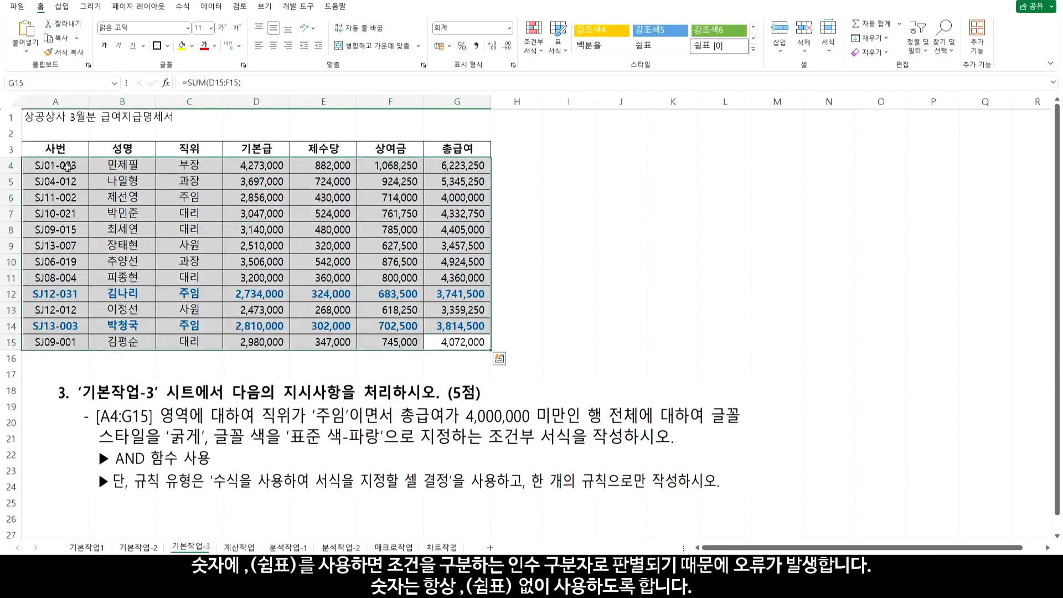
# Open the AND rule from Manage Rules and review its =AND($C4="주임",$G4<4000000) formula
pyautogui.click(533, 44)
pyautogui.click(565, 218)
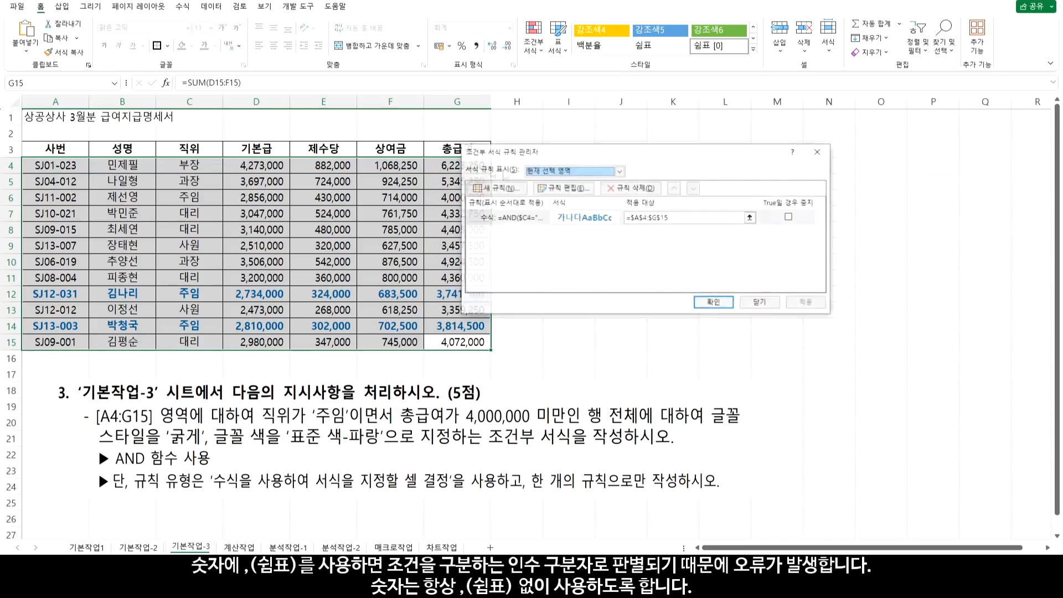
pyautogui.doubleClick(562, 191)
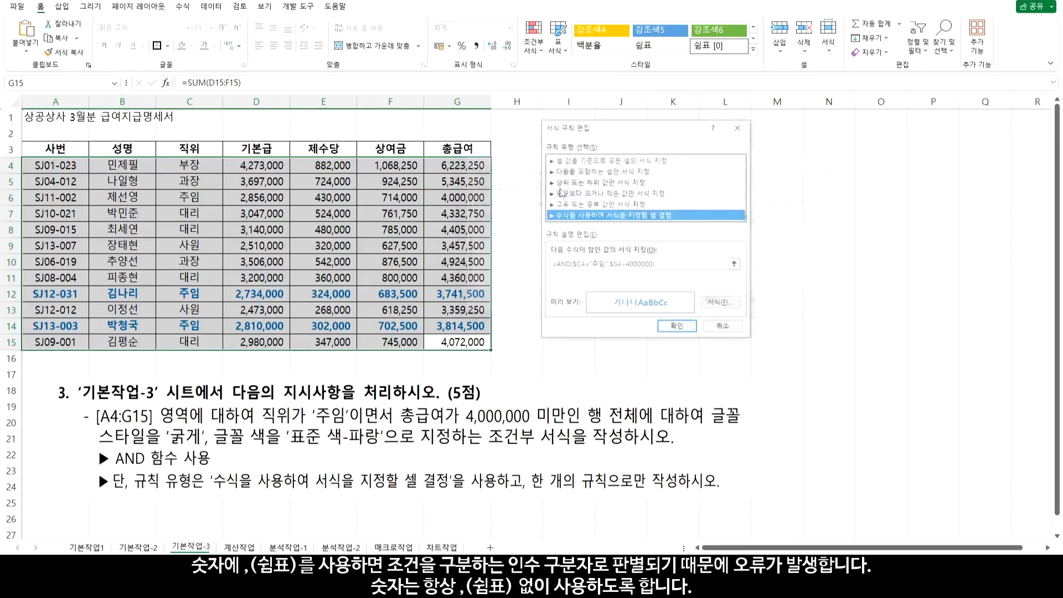
pyautogui.moveTo(556, 264); pyautogui.dragTo(605, 264)
pyautogui.click(609, 265)
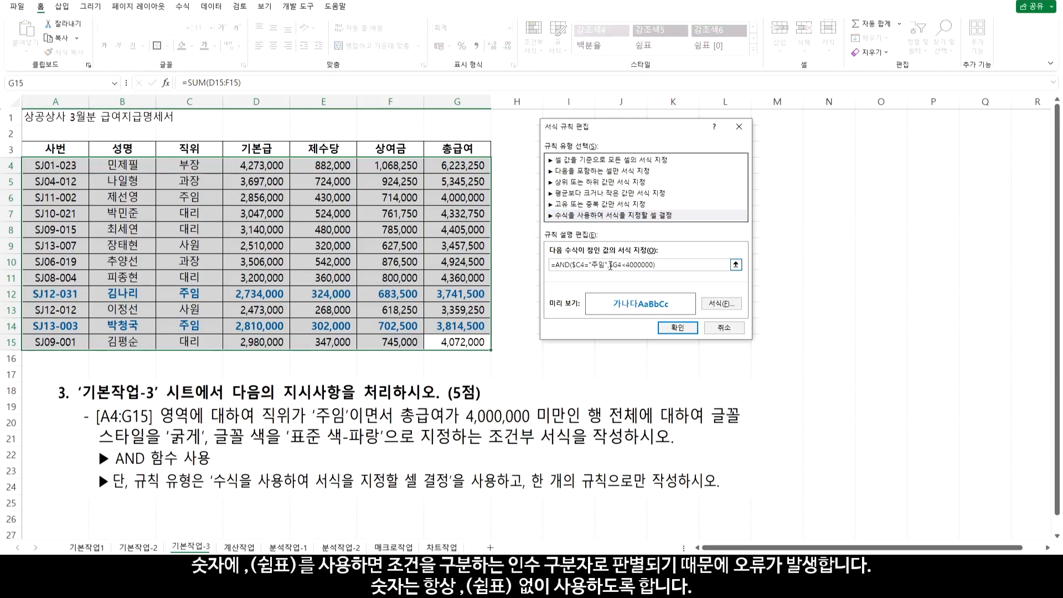